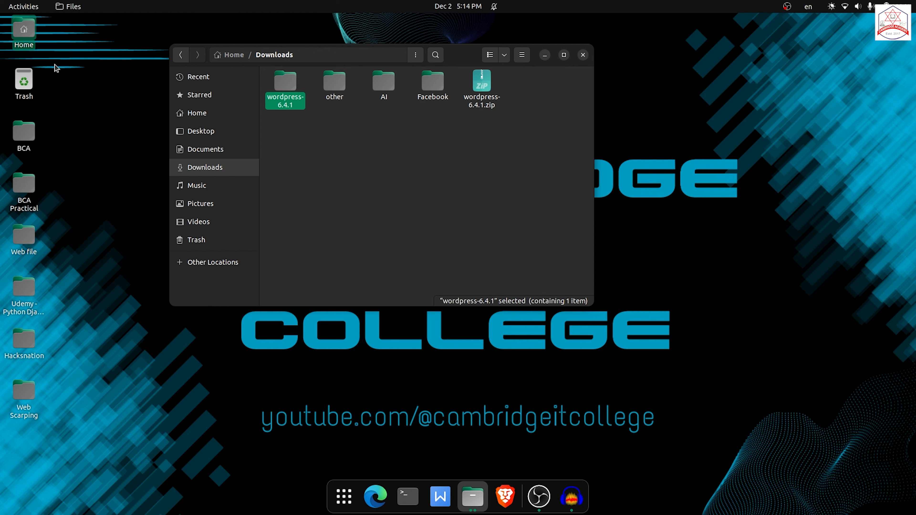
Open the /opt/lampp/htdocs folder in a second file manager window.
{"action": "double_click", "coordinate": [26, 39]}
{"action": "left_click", "coordinate": [43, 231]}
{"action": "double_click", "coordinate": [144, 60]}
{"action": "double_click", "coordinate": [400, 93]}
{"action": "double_click", "coordinate": [210, 52]}
{"action": "double_click", "coordinate": [116, 96]}
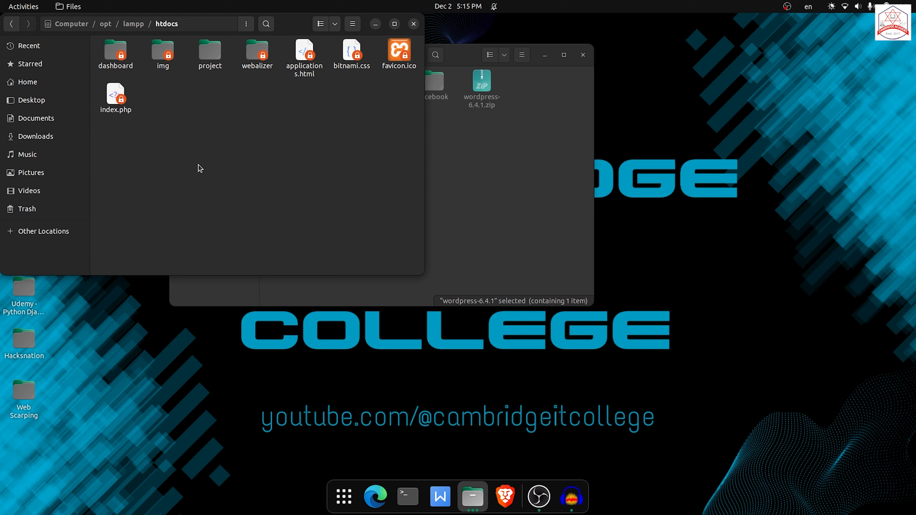
Open a terminal in /opt/lampp and run sudo chmod +777 htdocs.
{"action": "left_click", "coordinate": [139, 24]}
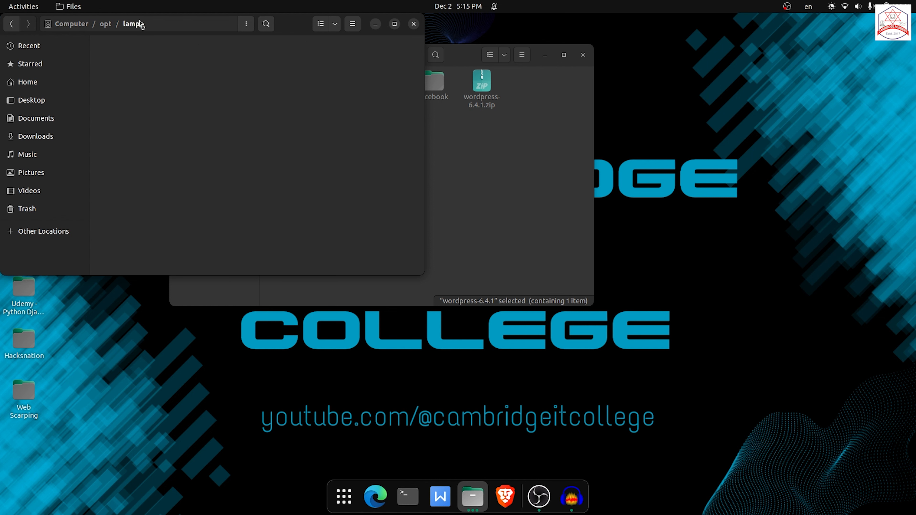
{"action": "right_click", "coordinate": [351, 247]}
{"action": "left_click", "coordinate": [376, 299]}
{"action": "type", "text": "sudo chmod +777 "}
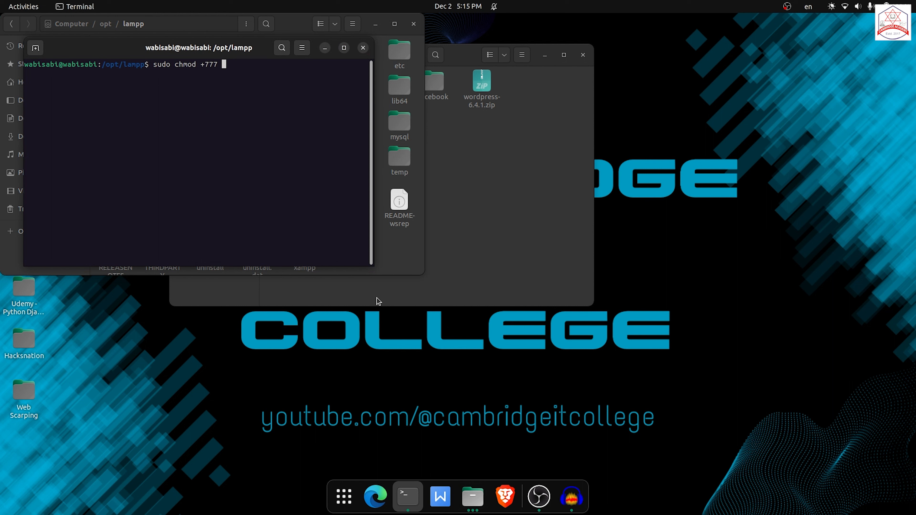
{"action": "type", "text": "htdocs"}
{"action": "key", "text": "Return"}
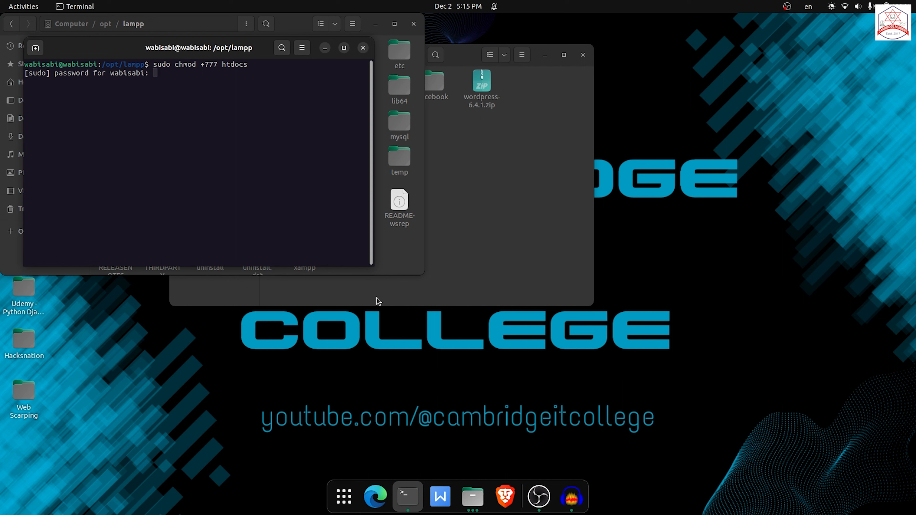
Submit the sudo password and exit the terminal.
{"action": "key", "text": "Return"}
{"action": "type", "text": "exit"}
{"action": "key", "text": "Return"}
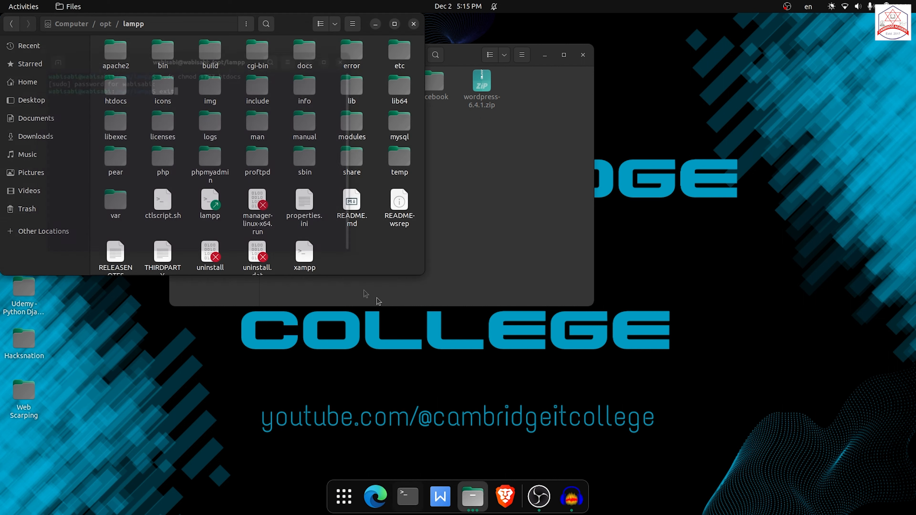
Open the htdocs folder and the empty wordpress folder inside it, placing the Downloads window alongside.
{"action": "double_click", "coordinate": [116, 89]}
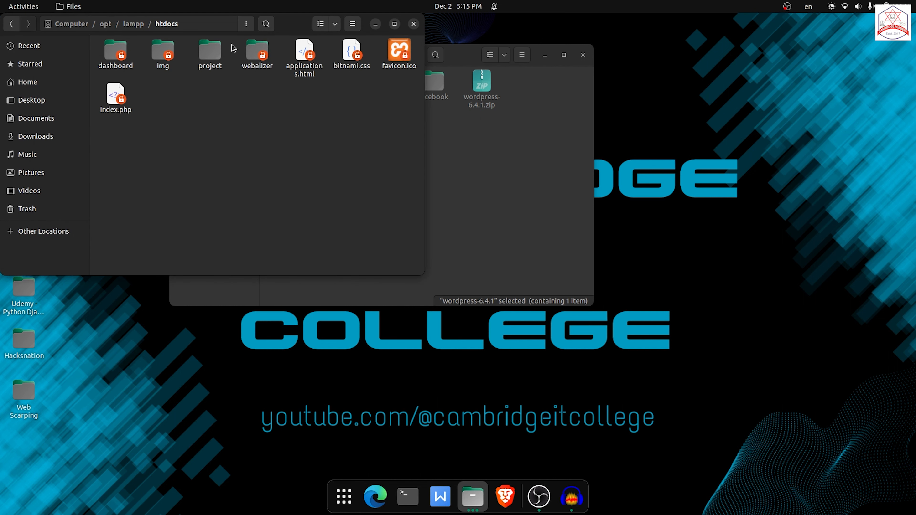
{"action": "left_click", "coordinate": [502, 121]}
{"action": "left_click_drag", "start_coordinate": [463, 55], "coordinate": [728, 93]}
{"action": "double_click", "coordinate": [257, 52]}
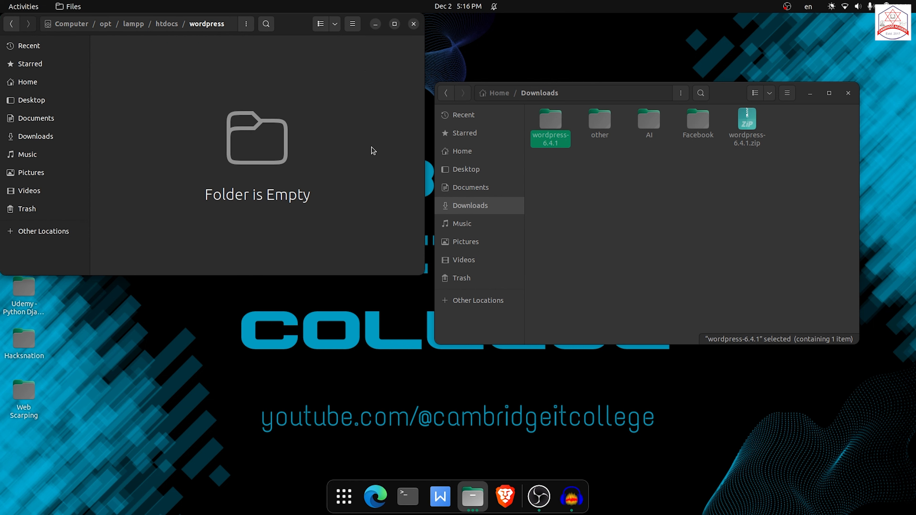
Copy all files from Downloads/wordpress-6.4.1/wordpress into the htdocs/wordpress folder.
{"action": "double_click", "coordinate": [567, 139]}
{"action": "double_click", "coordinate": [562, 123]}
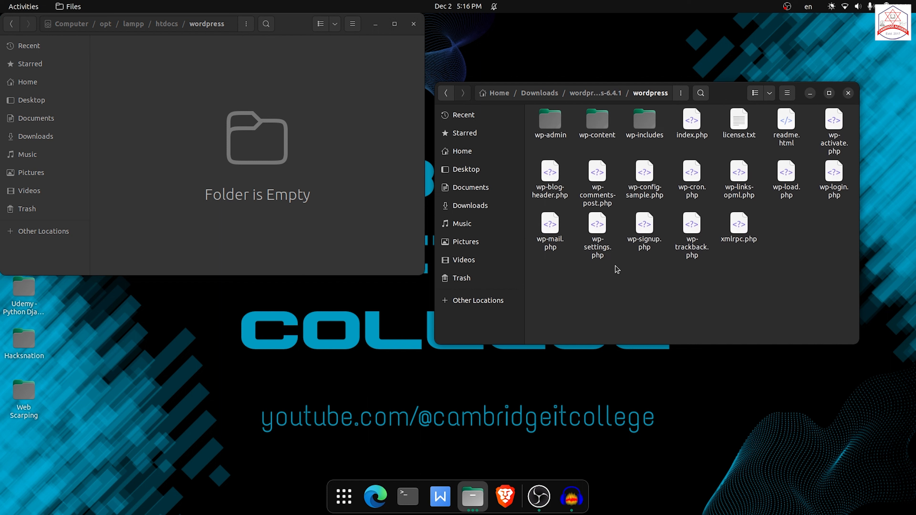
{"action": "key", "text": "ctrl+a"}
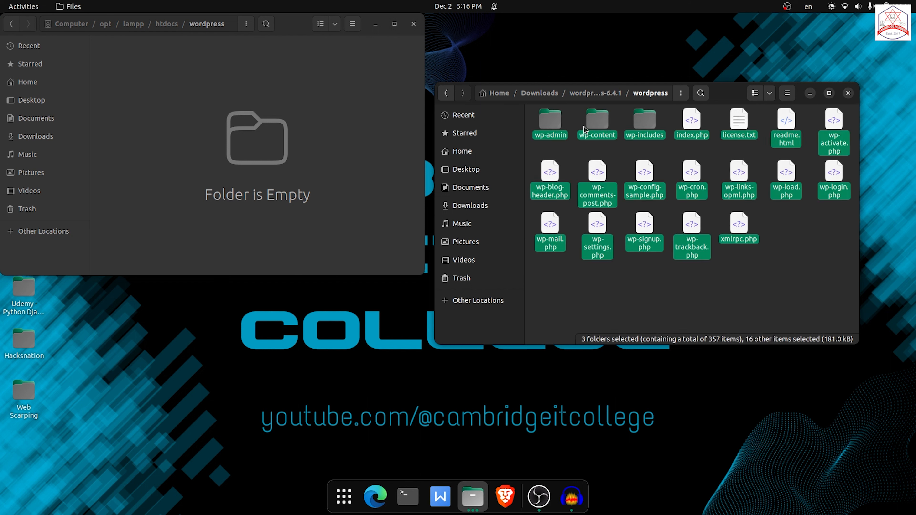
{"action": "left_click_drag", "start_coordinate": [555, 123], "coordinate": [268, 122]}
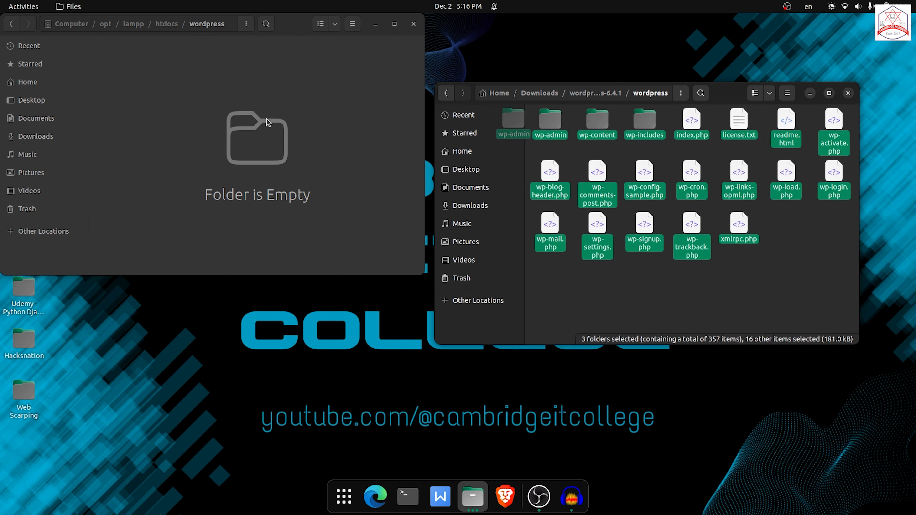
{"action": "right_click", "coordinate": [562, 144]}
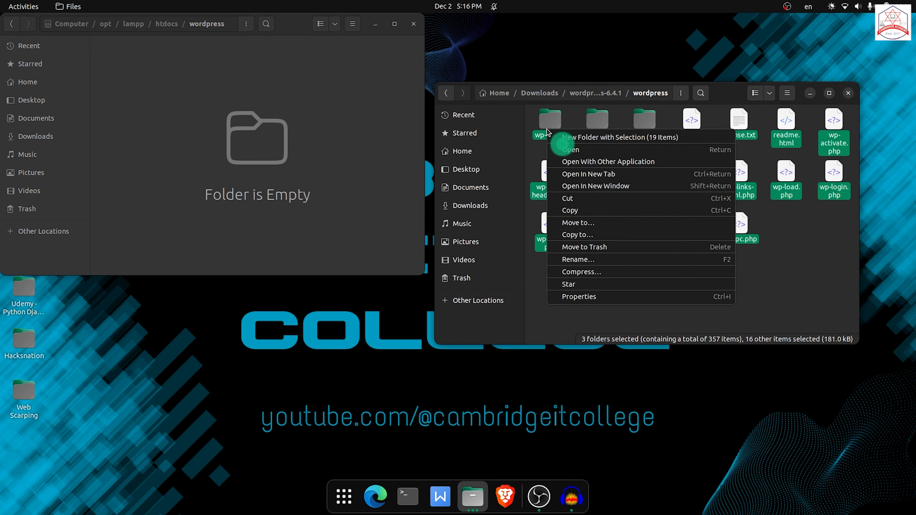
{"action": "left_click", "coordinate": [574, 211]}
{"action": "right_click", "coordinate": [255, 153]}
{"action": "left_click", "coordinate": [289, 197]}
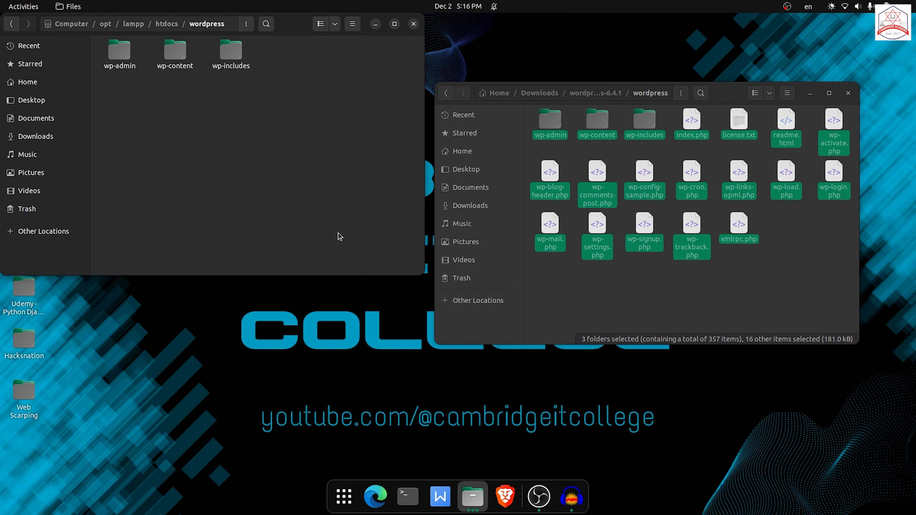
{"action": "left_click", "coordinate": [330, 210]}
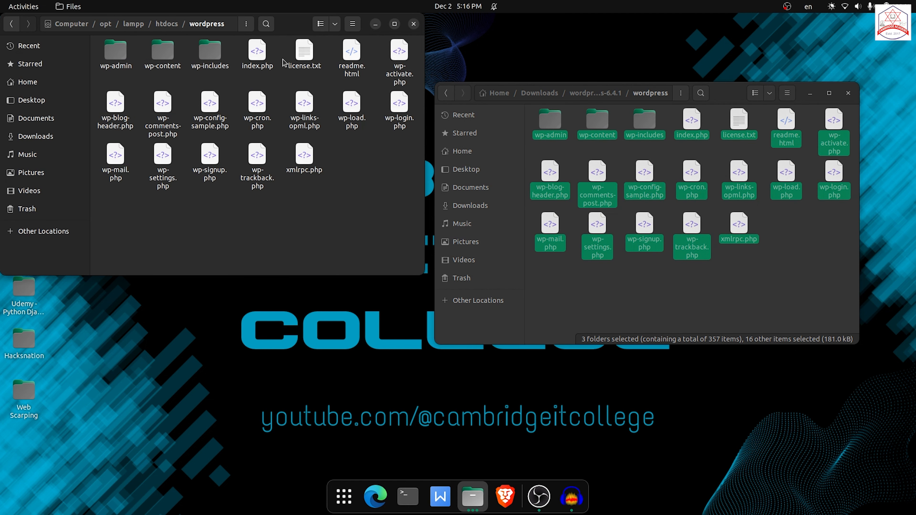
Open a terminal, change to /opt/lampp and list its contents.
{"action": "left_click_drag", "start_coordinate": [295, 27], "coordinate": [355, 32]}
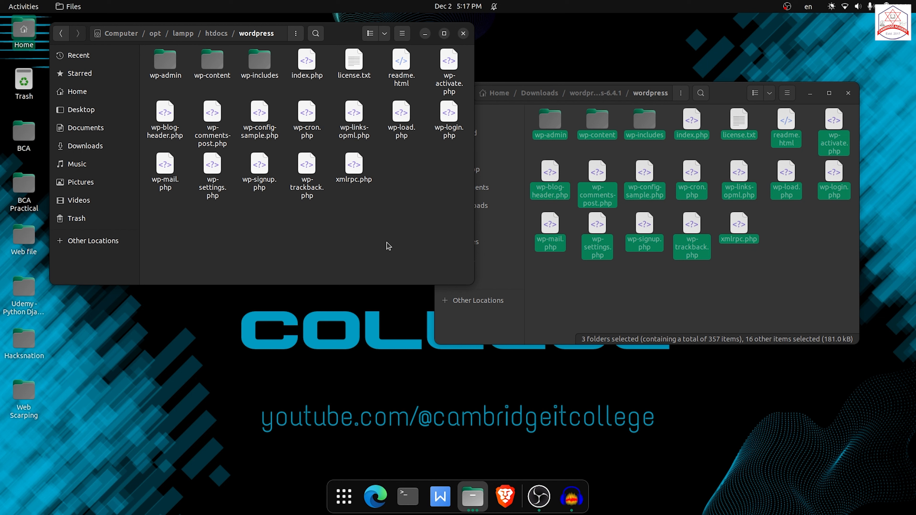
{"action": "left_click", "coordinate": [408, 497]}
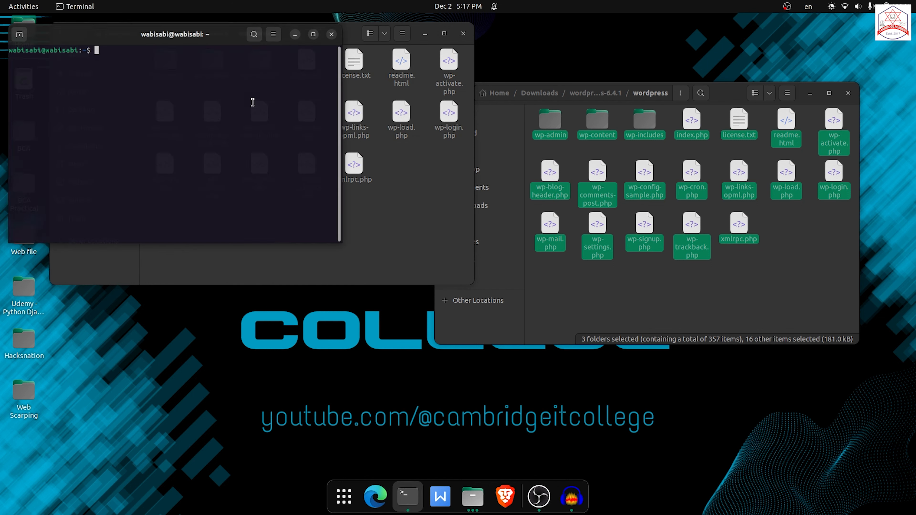
{"action": "left_click_drag", "start_coordinate": [108, 32], "coordinate": [247, 104]}
{"action": "type", "text": "cd /opt/"}
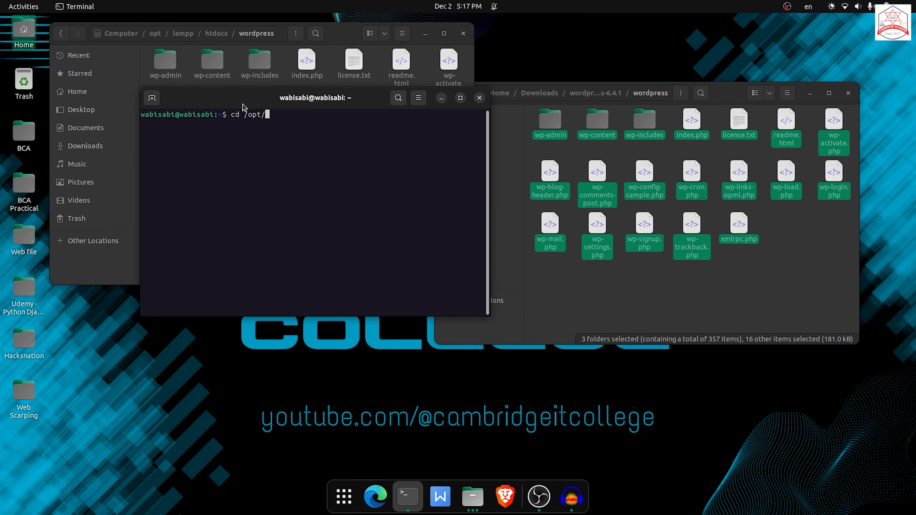
{"action": "type", "text": "lampp"}
{"action": "key", "text": "Return"}
{"action": "type", "text": "ls"}
{"action": "key", "text": "Return"}
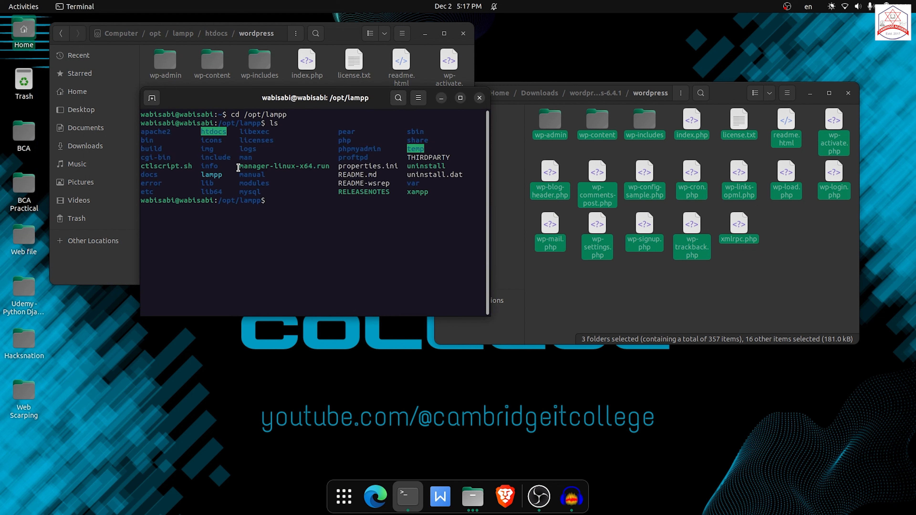
Copy the manager-linux-x64.run file name and run sudo ./manager-linux-x64.run.
{"action": "left_click_drag", "start_coordinate": [238, 167], "coordinate": [330, 168]}
{"action": "right_click", "coordinate": [318, 171]}
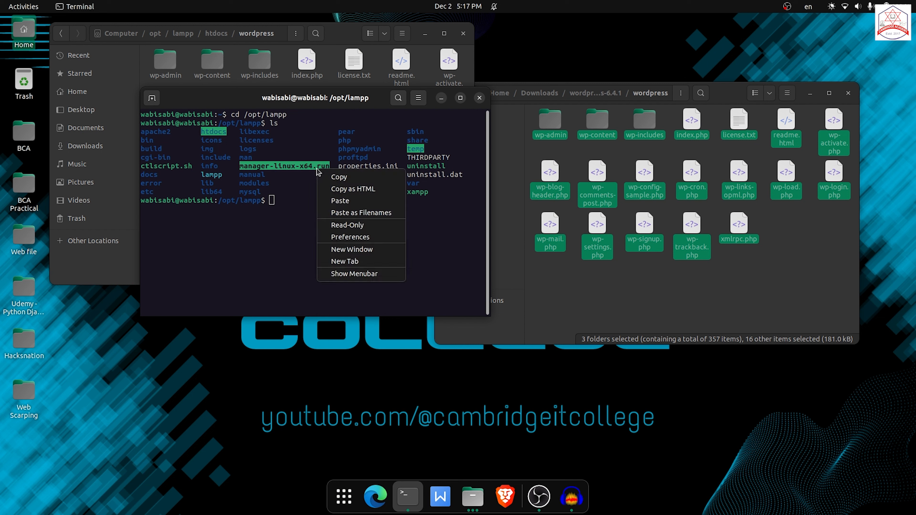
{"action": "left_click", "coordinate": [338, 177]}
{"action": "type", "text": "sudo ./"}
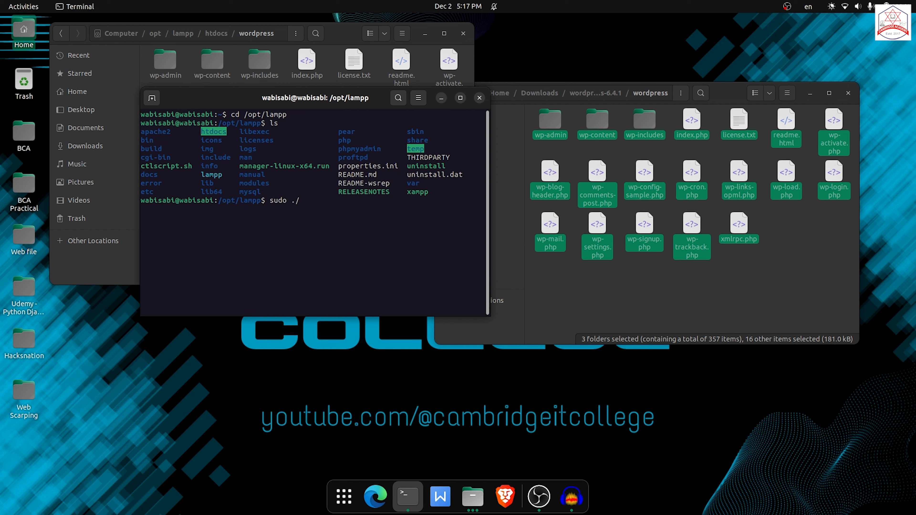
{"action": "key", "text": "ctrl+shift+v"}
{"action": "key", "text": "Return"}
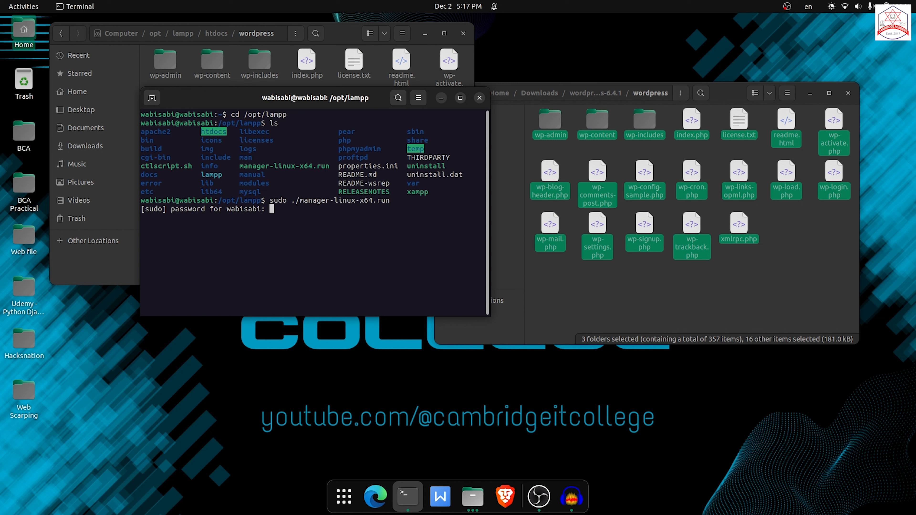
Submit the sudo password to open the XAMPP manager and start the Apache Web Server under Manage Servers.
{"action": "key", "text": "Return"}
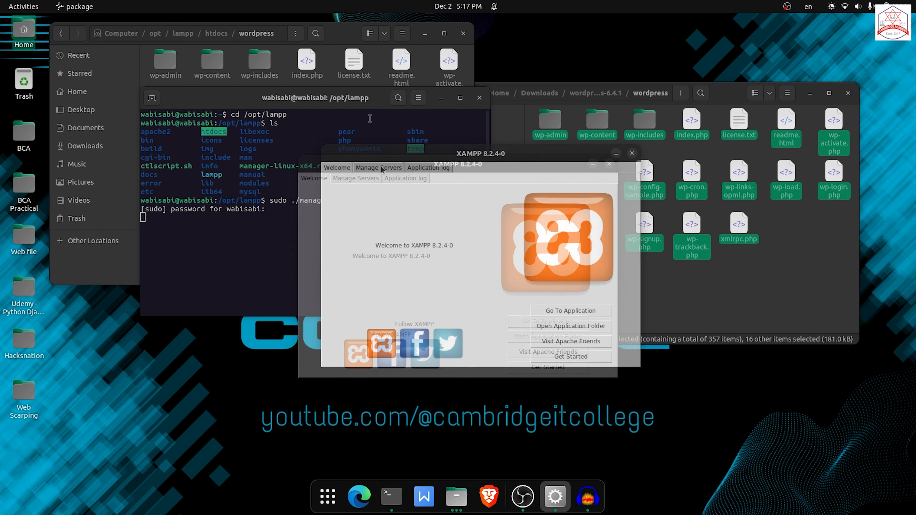
{"action": "left_click", "coordinate": [382, 167]}
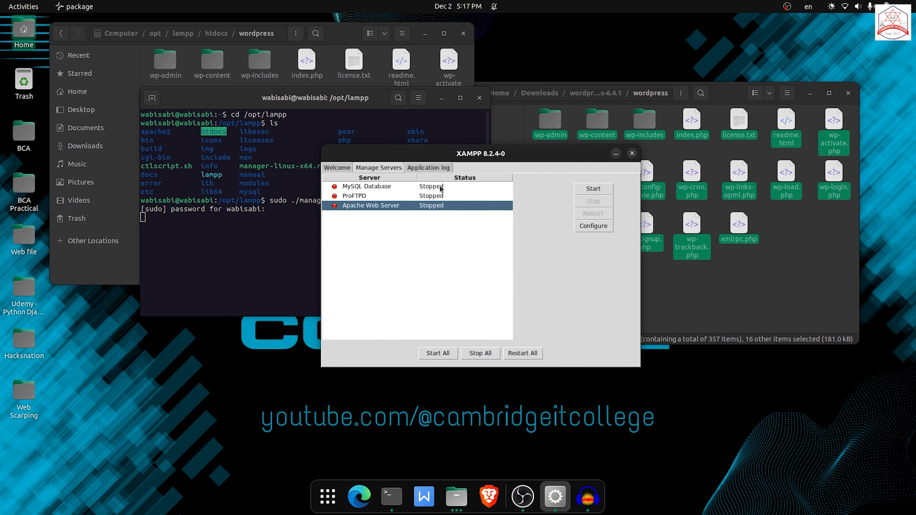
{"action": "left_click", "coordinate": [594, 188]}
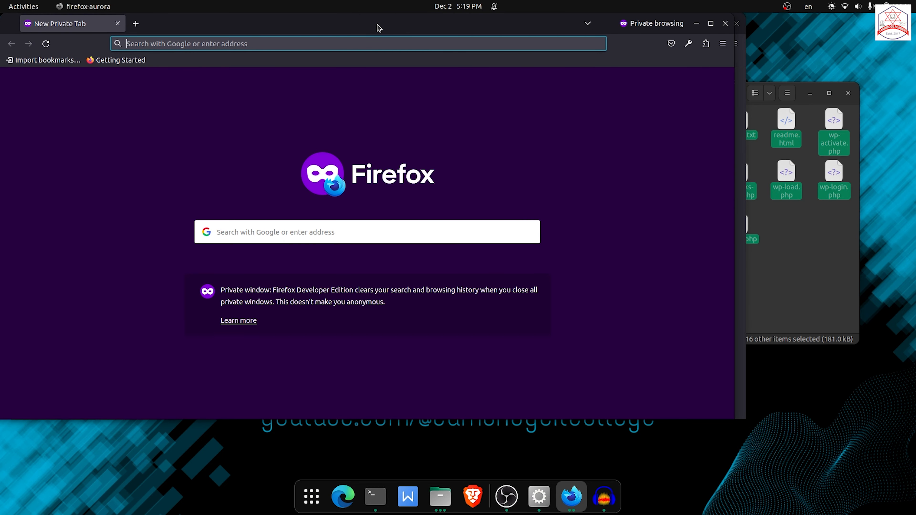
Open localhost in the browser and go to phpMyAdmin from the XAMPP dashboard.
{"action": "type", "text": "localhost/"}
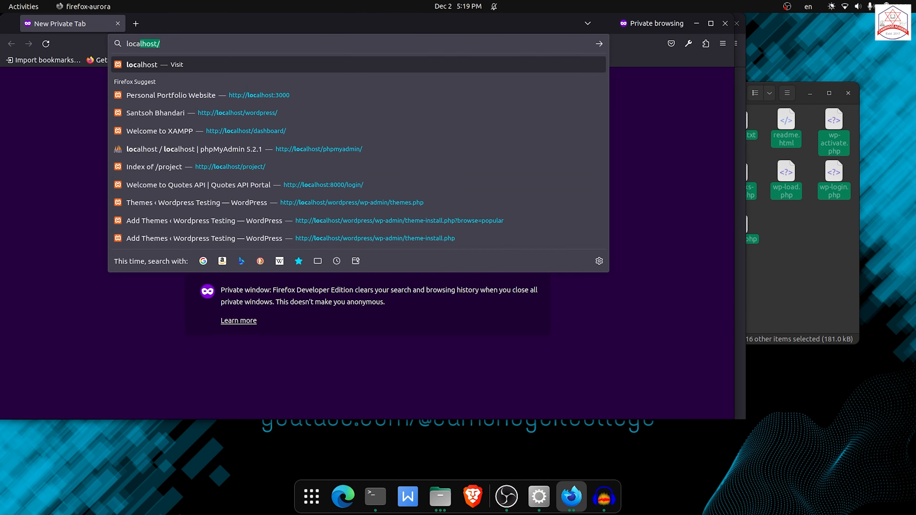
{"action": "key", "text": "Return"}
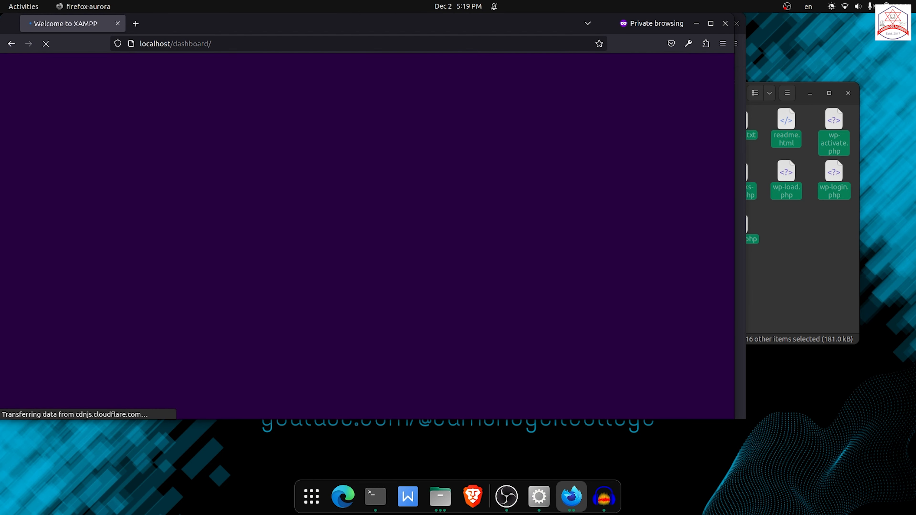
{"action": "left_click", "coordinate": [354, 68]}
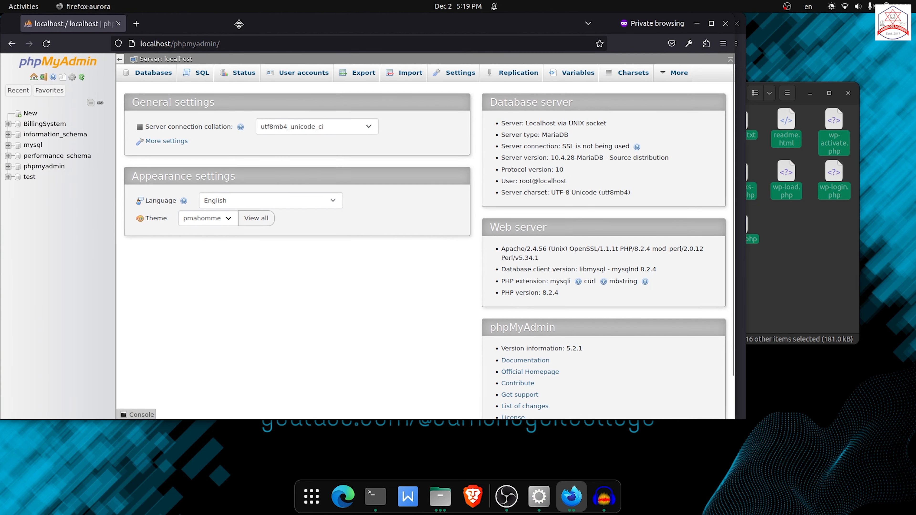
{"action": "left_click_drag", "start_coordinate": [239, 24], "coordinate": [275, 48]}
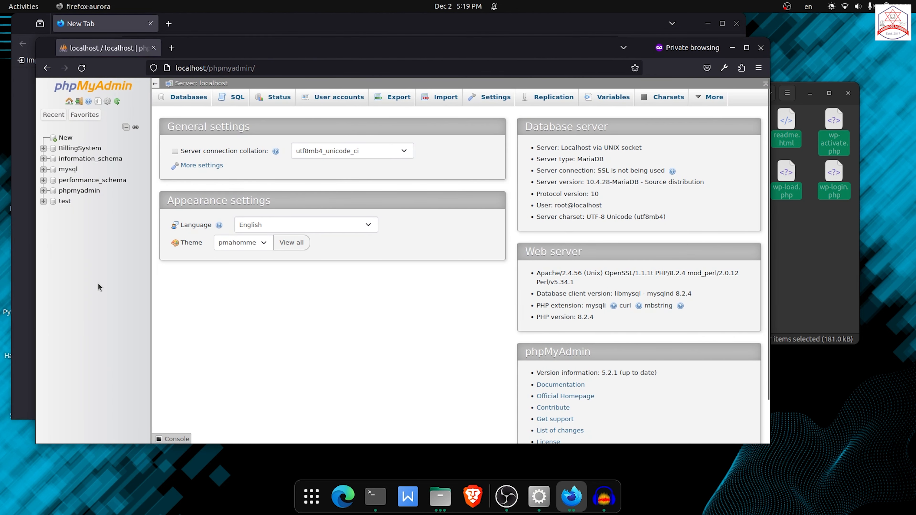
Create a new database named wp in phpMyAdmin.
{"action": "left_click", "coordinate": [62, 141]}
{"action": "left_click", "coordinate": [203, 172]}
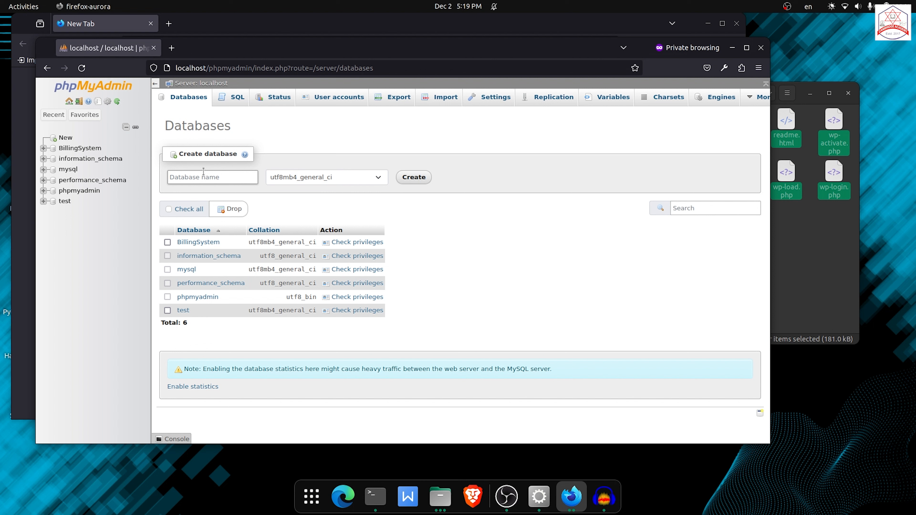
{"action": "type", "text": "wp"}
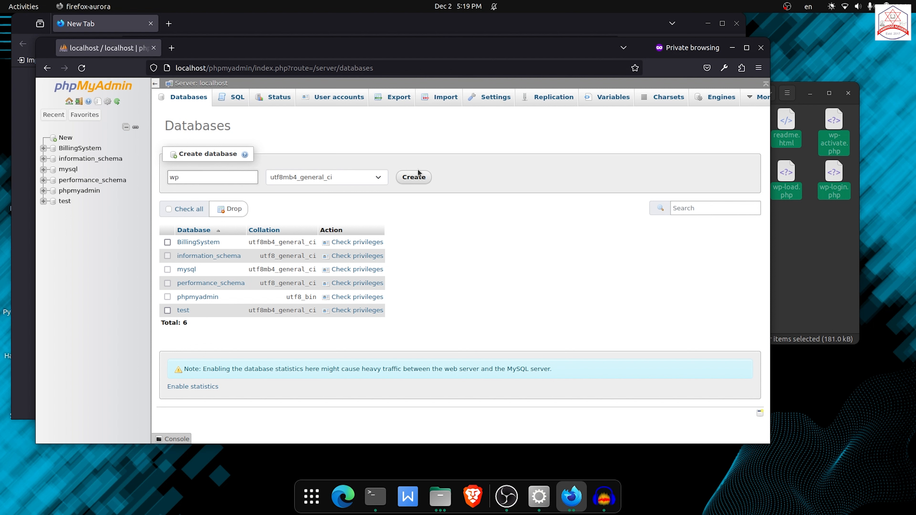
{"action": "left_click", "coordinate": [412, 177]}
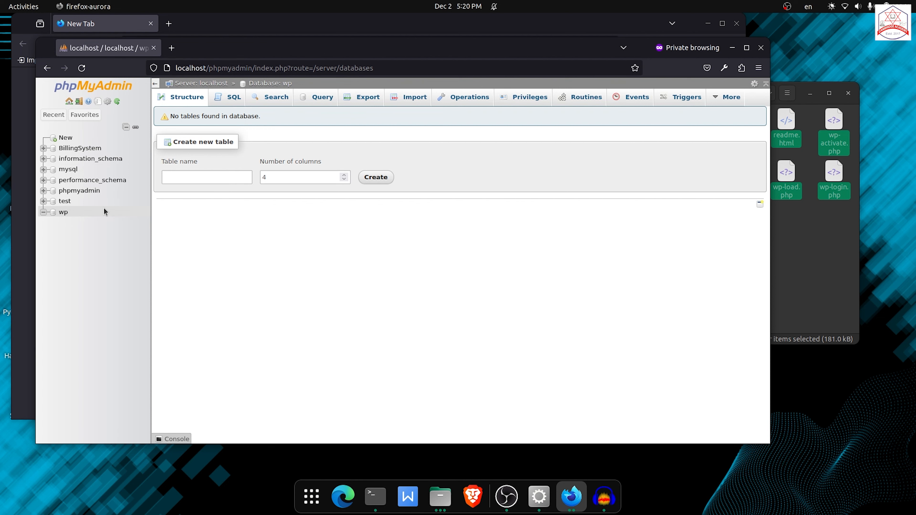
Open localhost/wordpress in a new browser tab.
{"action": "key", "text": "ctrl+t"}
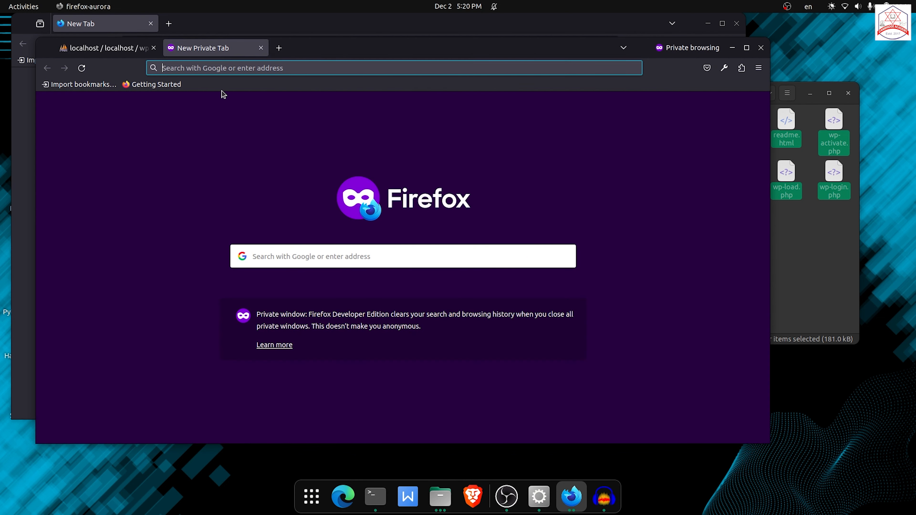
{"action": "type", "text": "localhost/"}
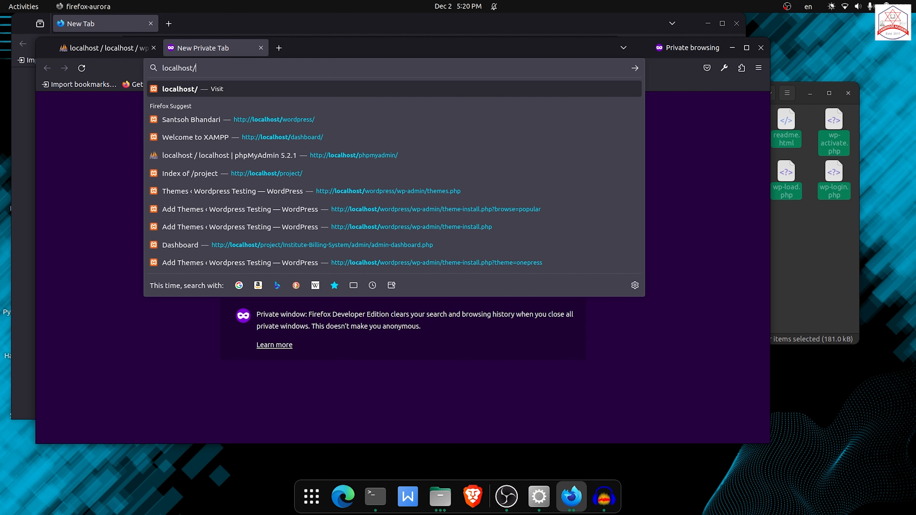
{"action": "type", "text": "wordpress/"}
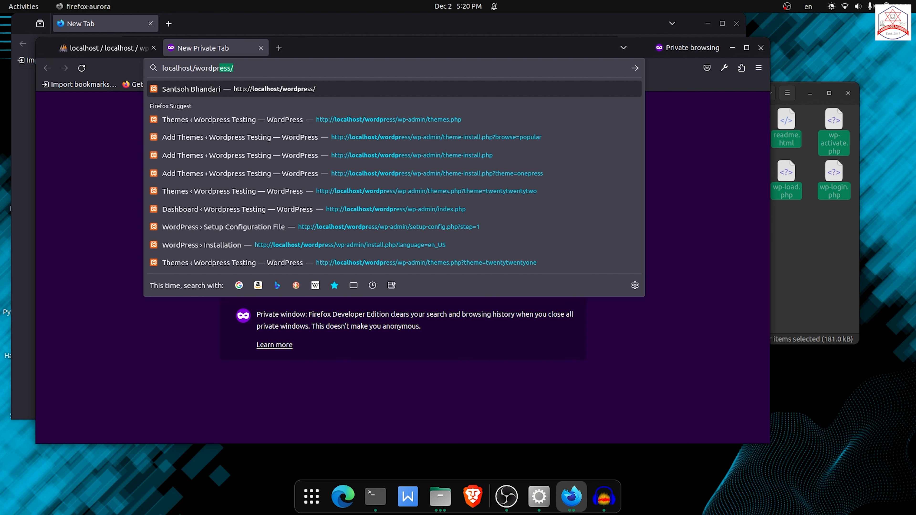
{"action": "key", "text": "Return"}
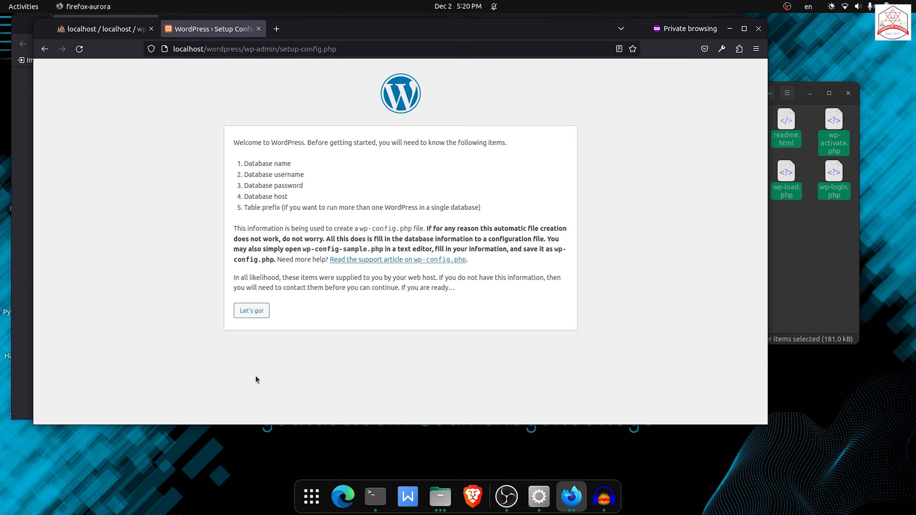
Start the WordPress setup and enter wp as the database name and root as the username.
{"action": "left_click", "coordinate": [248, 313]}
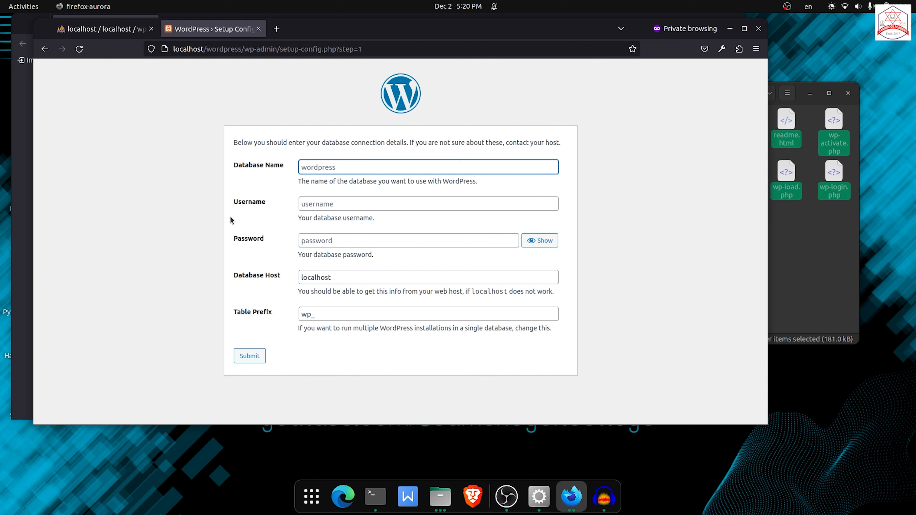
{"action": "type", "text": "wp"}
{"action": "left_click", "coordinate": [318, 204]}
{"action": "type", "text": "root"}
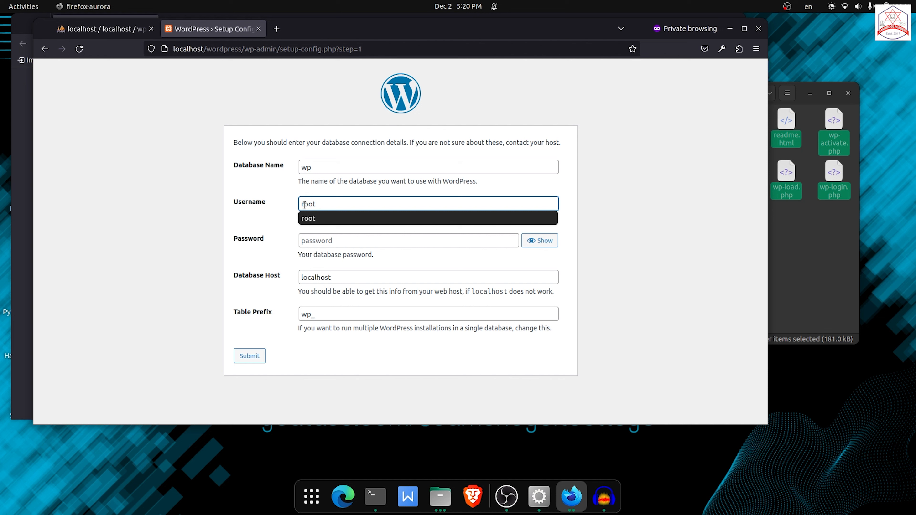
Submit the database connection details, leaving the password empty.
{"action": "left_click", "coordinate": [272, 248]}
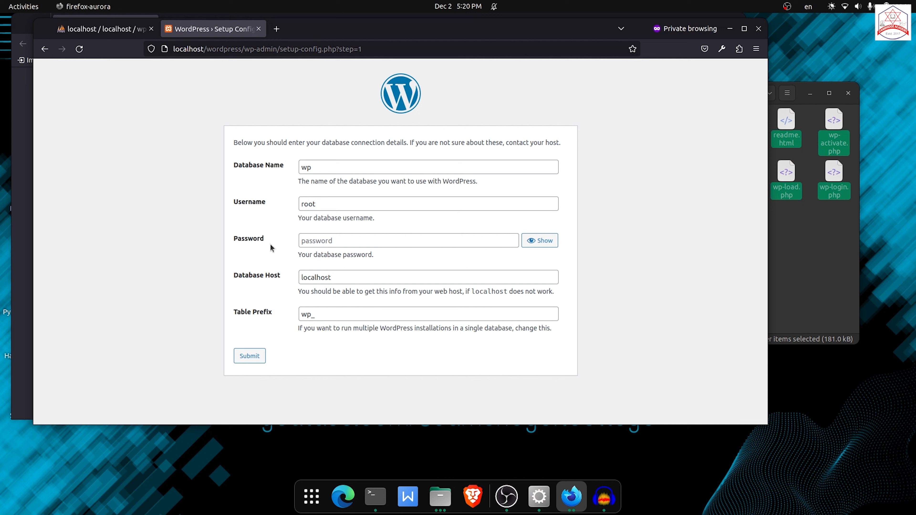
{"action": "key", "text": "Tab"}
{"action": "key", "text": "Tab"}
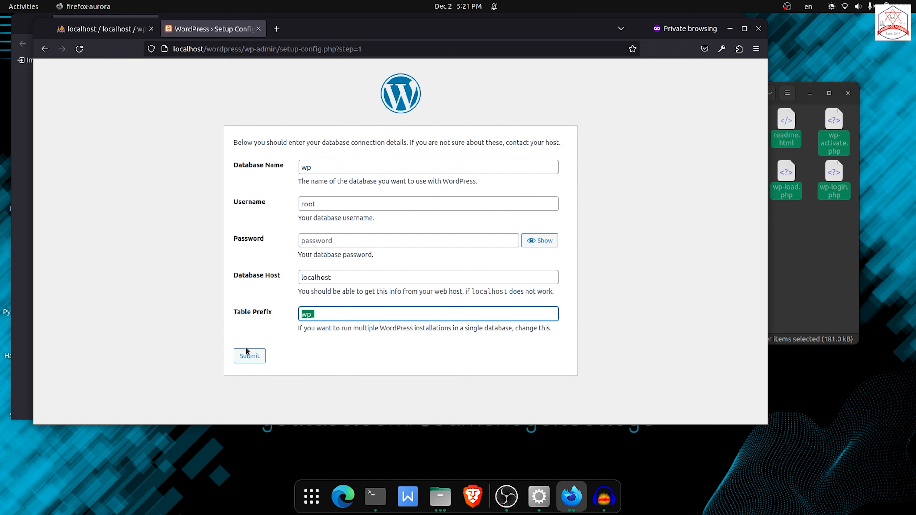
{"action": "left_click", "coordinate": [249, 356]}
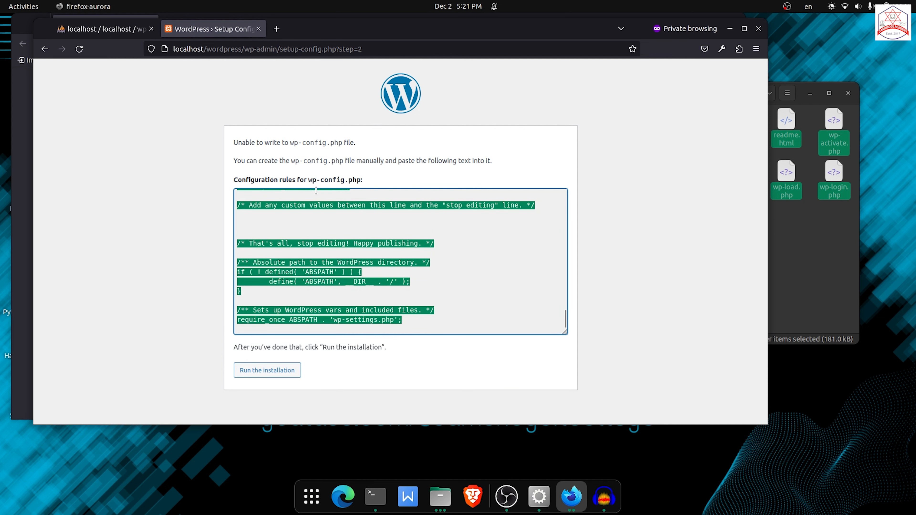
Open the wordpress folder in a terminal and launch VS Code there with code.
{"action": "scroll", "coordinate": [313, 272], "scroll_direction": "up", "scroll_amount": 10}
{"action": "scroll", "coordinate": [305, 261], "scroll_direction": "down", "scroll_amount": 10}
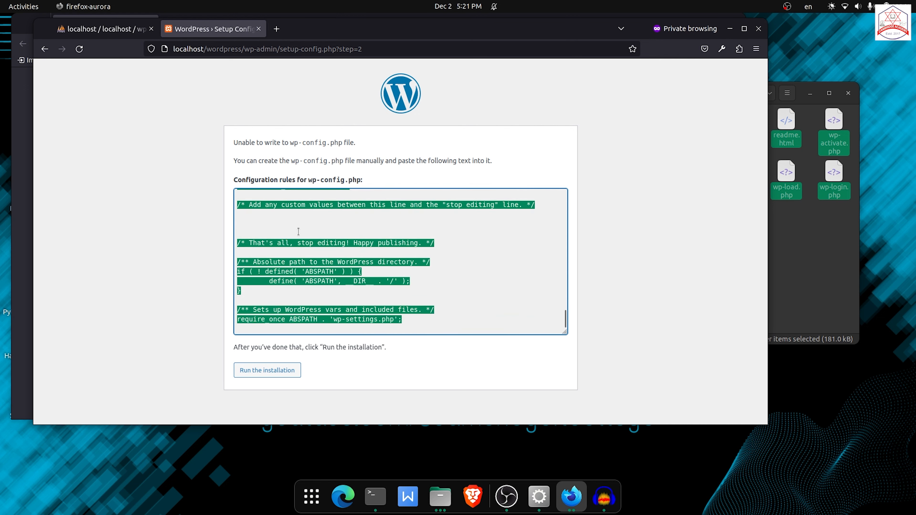
{"action": "right_click", "coordinate": [288, 271]}
{"action": "left_click", "coordinate": [312, 319]}
{"action": "left_click", "coordinate": [440, 496]}
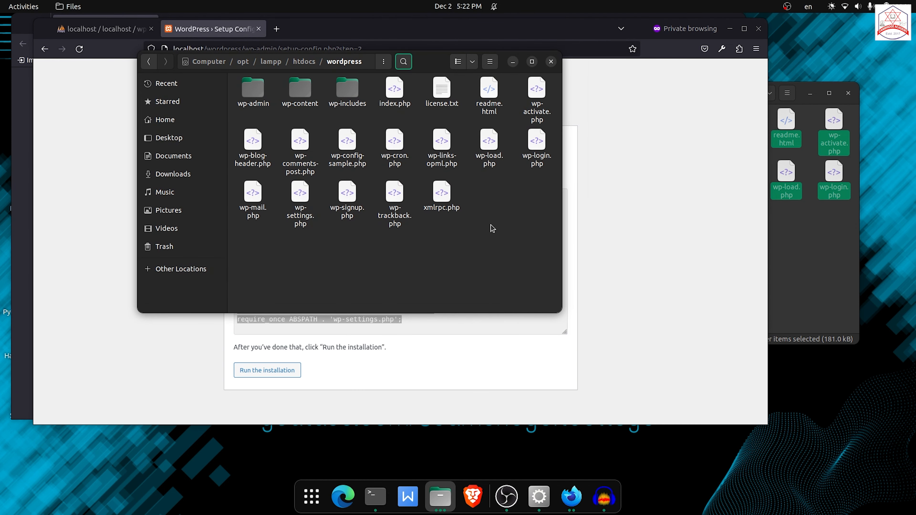
{"action": "right_click", "coordinate": [486, 198]}
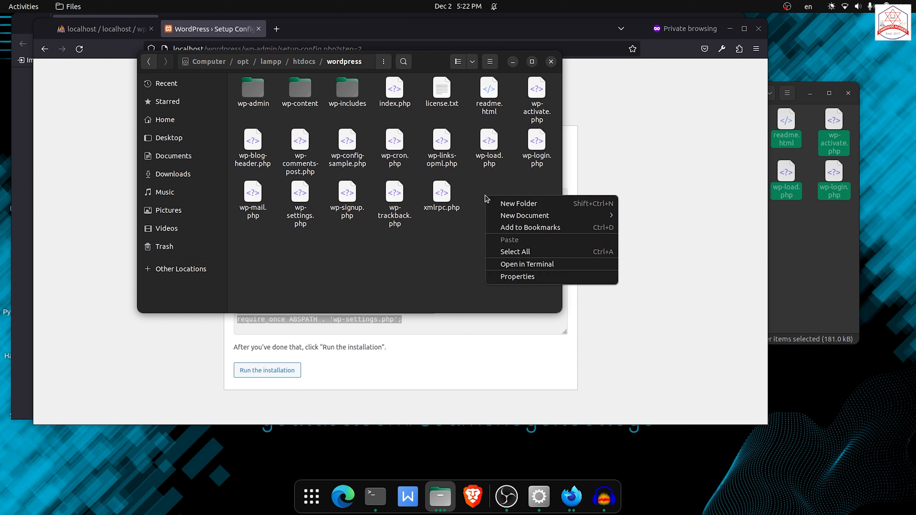
{"action": "left_click", "coordinate": [518, 265]}
{"action": "type", "text": "code ."}
{"action": "key", "text": "Return"}
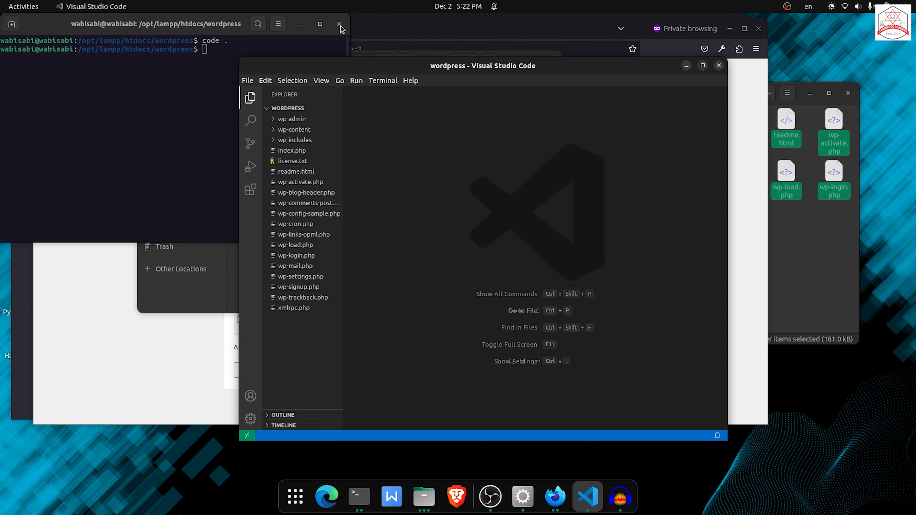
{"action": "left_click", "coordinate": [339, 24]}
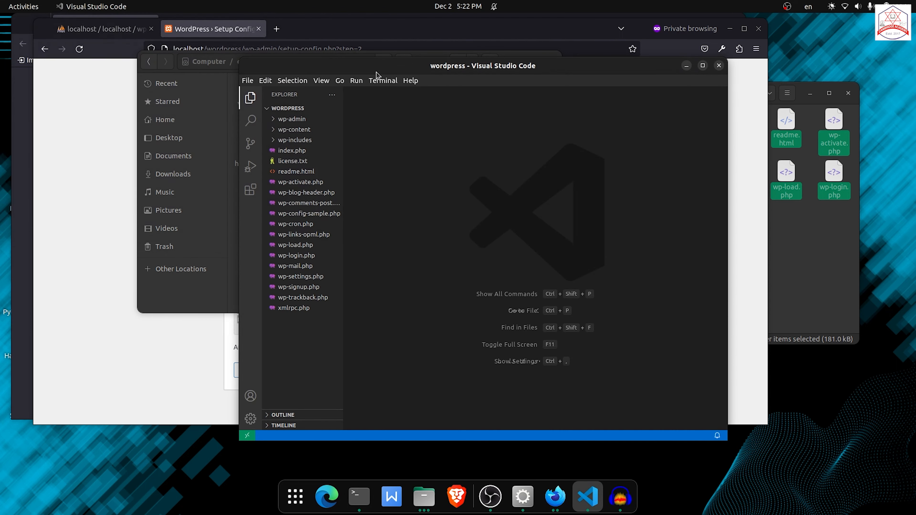
Create a new file named wp-config.php in the wordpress folder in VS Code.
{"action": "left_click_drag", "start_coordinate": [377, 71], "coordinate": [517, 52]}
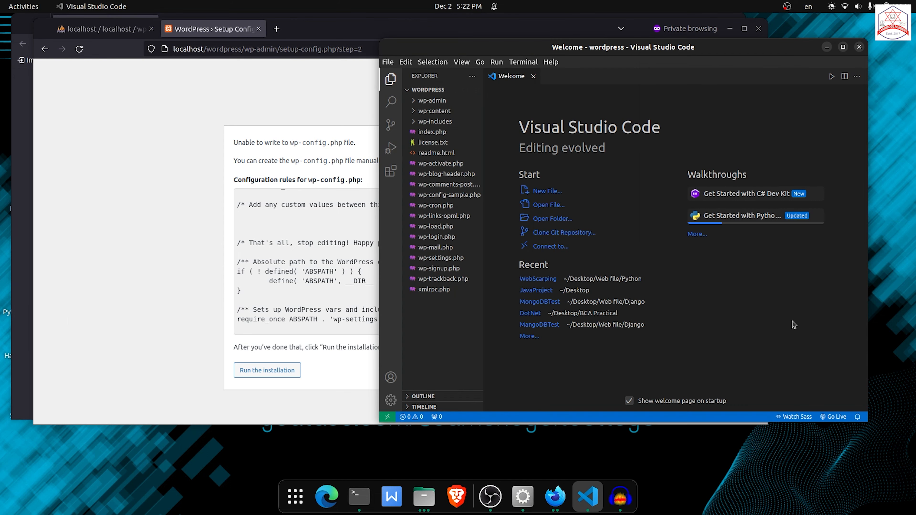
{"action": "left_click_drag", "start_coordinate": [291, 143], "coordinate": [341, 139]}
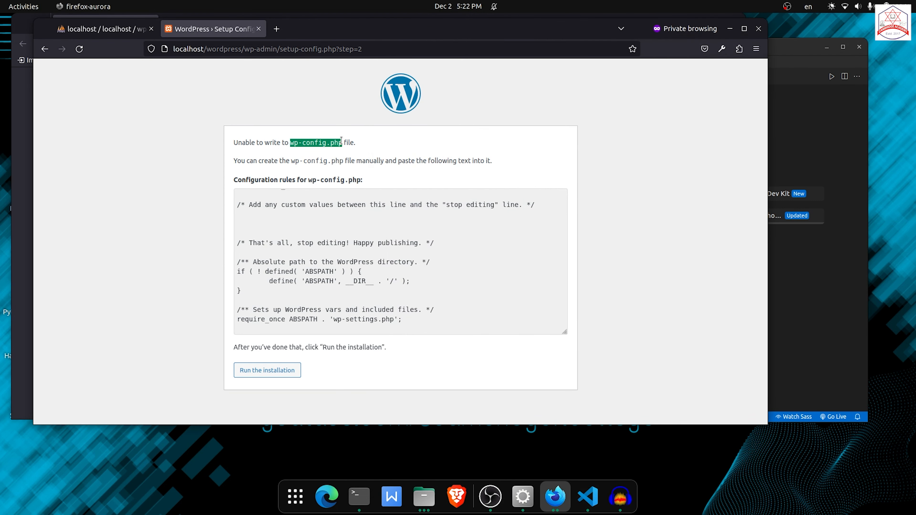
{"action": "left_click", "coordinate": [822, 286]}
{"action": "left_click", "coordinate": [444, 338]}
{"action": "left_click", "coordinate": [443, 90]}
{"action": "type", "text": "wp-config.php"}
{"action": "key", "text": "Return"}
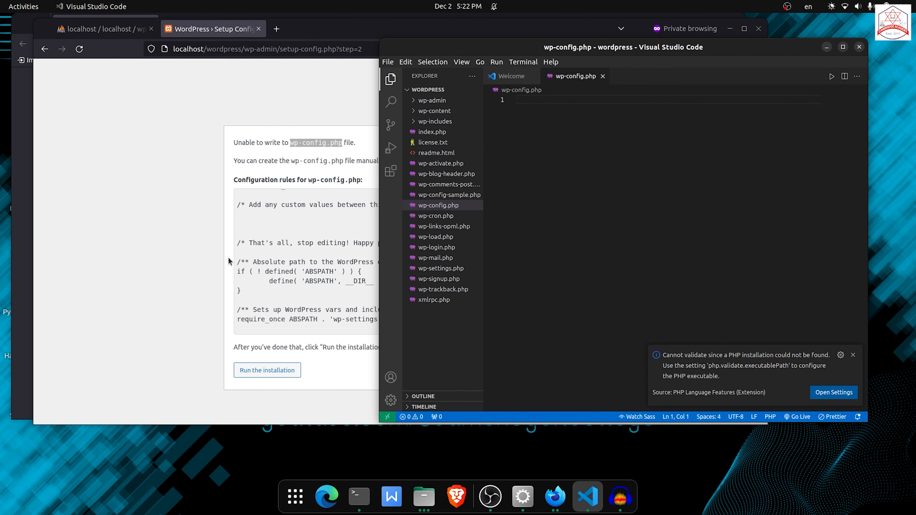
Copy the configuration text from the setup page and paste it into wp-config.php.
{"action": "left_click", "coordinate": [229, 261]}
{"action": "left_click", "coordinate": [268, 217]}
{"action": "key", "text": "ctrl+a"}
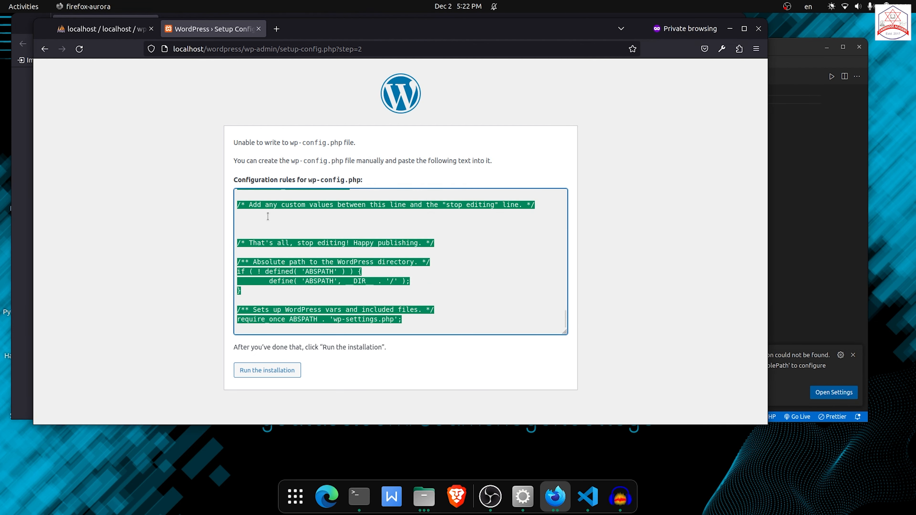
{"action": "key", "text": "ctrl+c"}
{"action": "left_click", "coordinate": [774, 201]}
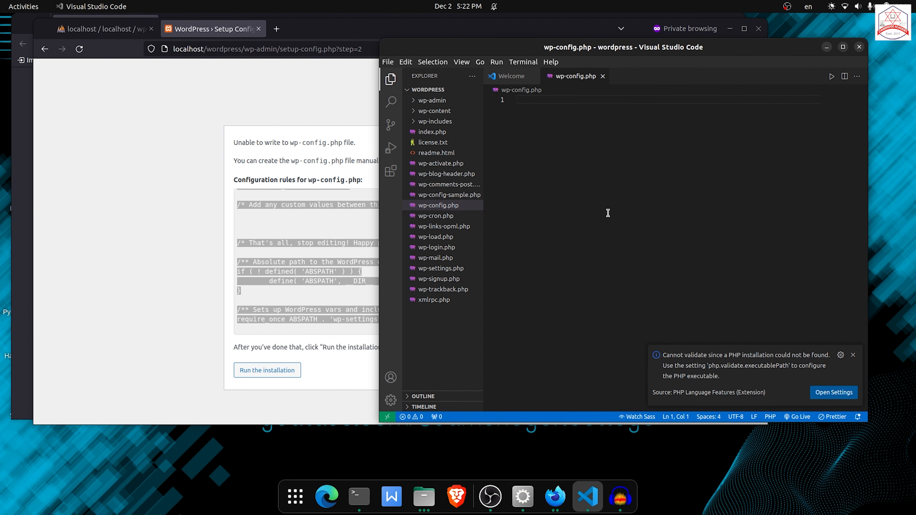
{"action": "key", "text": "ctrl+v"}
Run the installation and set the site title to Test.
{"action": "left_click", "coordinate": [273, 385]}
{"action": "left_click", "coordinate": [267, 371]}
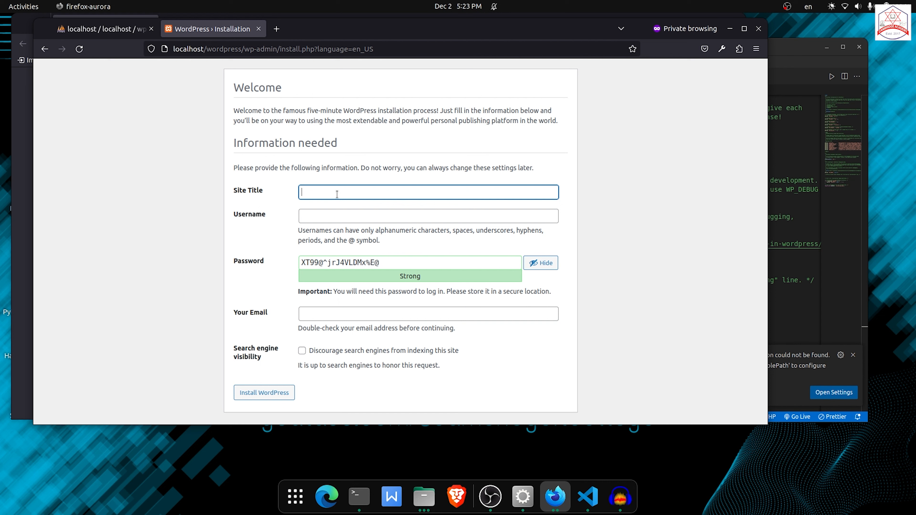
{"action": "type", "text": "Test"}
{"action": "key", "text": "Tab"}
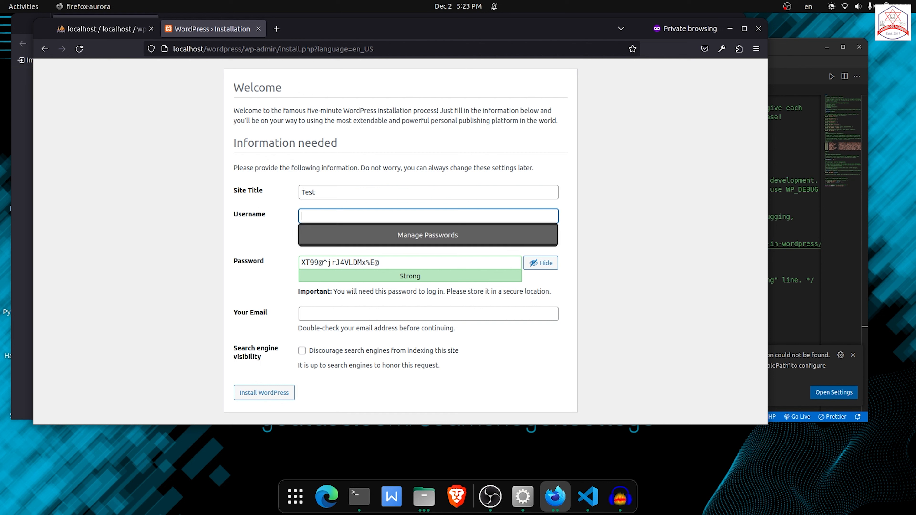
Set the username to admin, enter the account password, and confirm use of the weak password.
{"action": "type", "text": "admin"}
{"action": "key", "text": "Tab"}
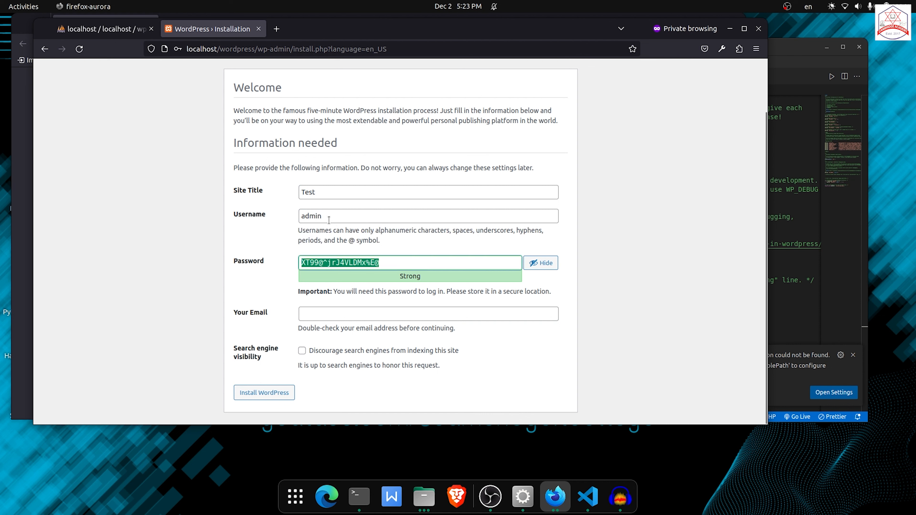
{"action": "left_click_drag", "start_coordinate": [329, 221], "coordinate": [224, 224]}
{"action": "left_click", "coordinate": [373, 291]}
{"action": "left_click_drag", "start_coordinate": [409, 266], "coordinate": [251, 263]}
{"action": "type", "text": "admin"}
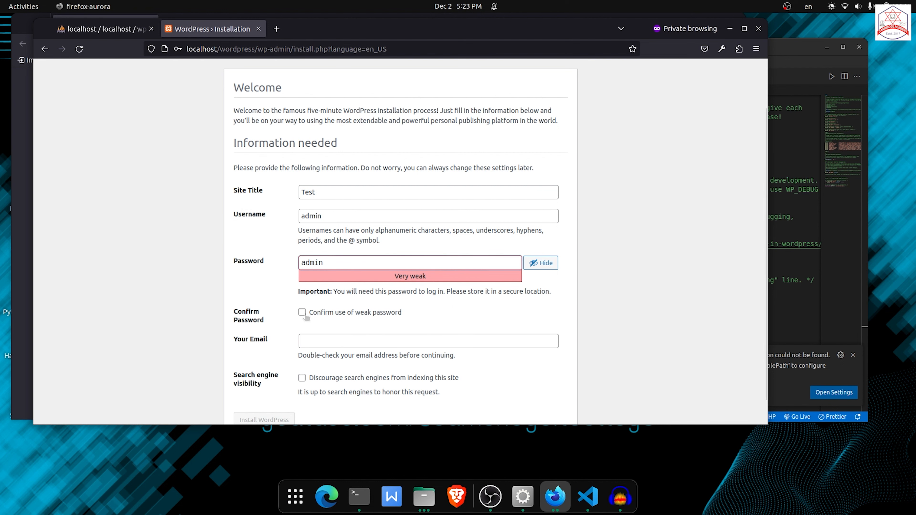
{"action": "left_click", "coordinate": [296, 313]}
Fill in the administrator's e-mail address and install WordPress.
{"action": "scroll", "coordinate": [295, 313], "scroll_direction": "down", "scroll_amount": 1}
{"action": "left_click", "coordinate": [344, 314]}
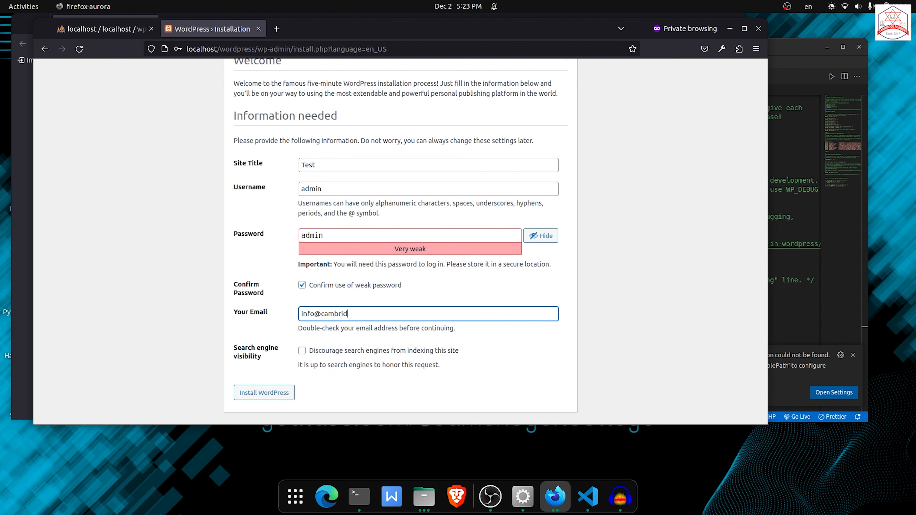
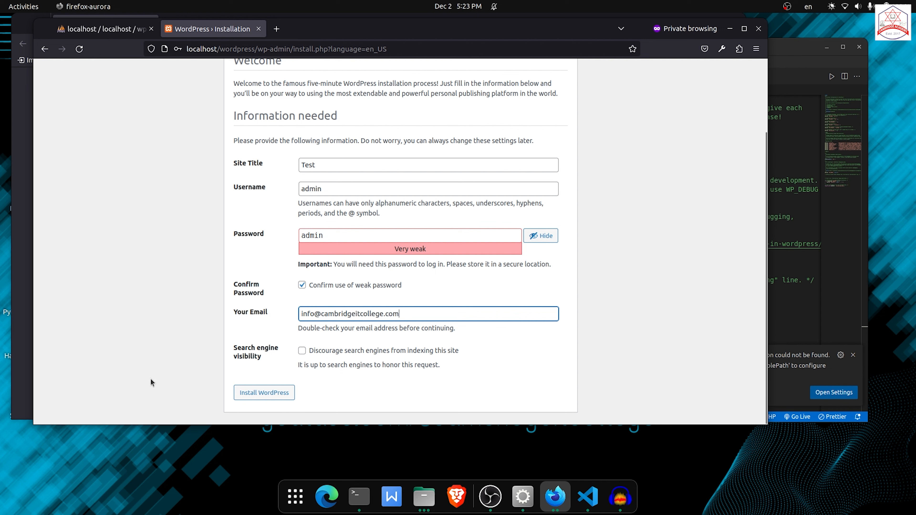
{"action": "left_click", "coordinate": [265, 398]}
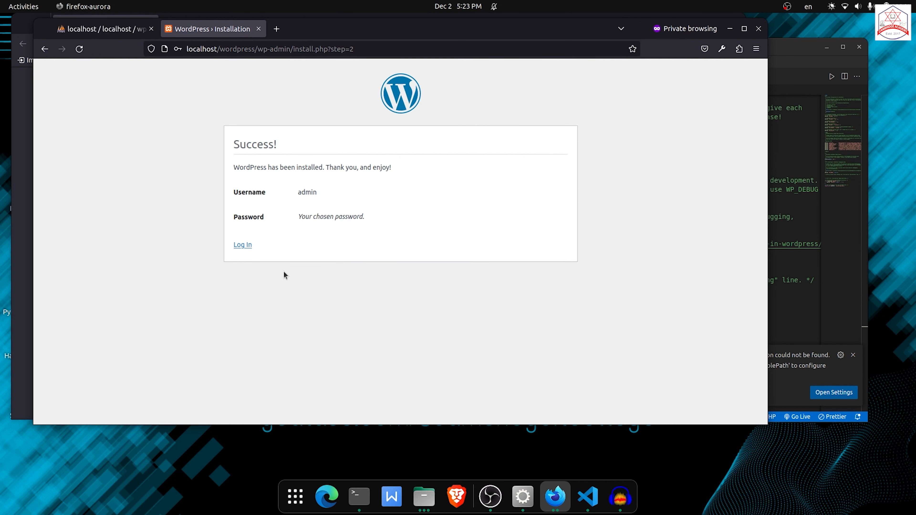
Log in to WordPress with the admin username and the account password.
{"action": "left_click", "coordinate": [242, 245]}
{"action": "type", "text": "admin"}
{"action": "key", "text": "Tab"}
{"action": "type", "text": "admin"}
{"action": "left_click", "coordinate": [453, 247]}
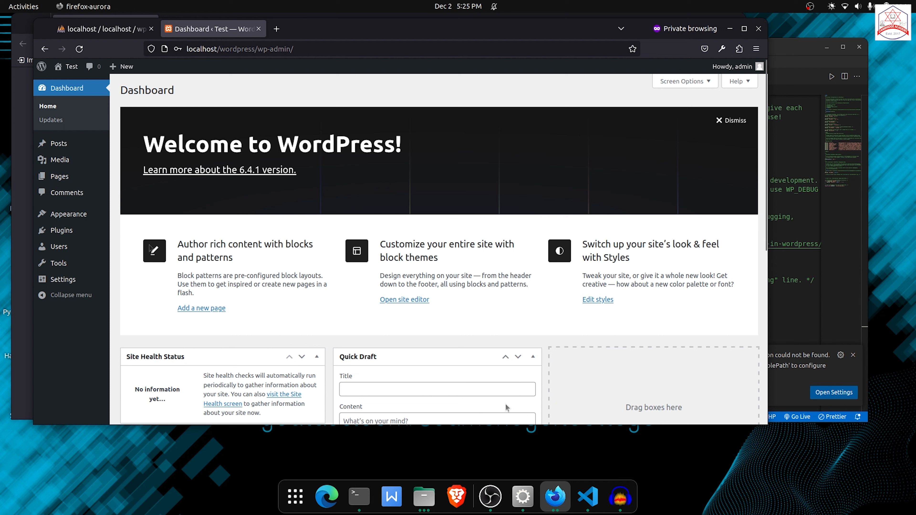
Open Add Themes under Appearance and try to install the OceanWP theme.
{"action": "left_click", "coordinate": [45, 213]}
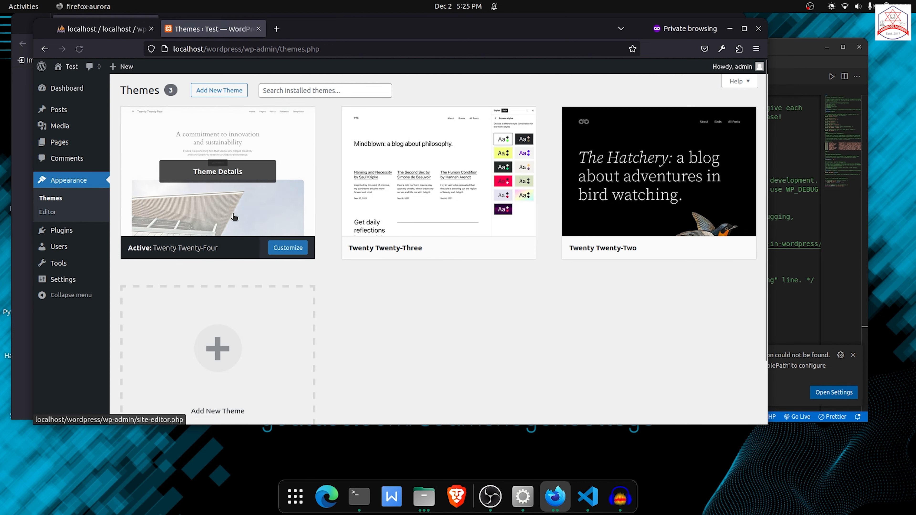
{"action": "left_click", "coordinate": [219, 90]}
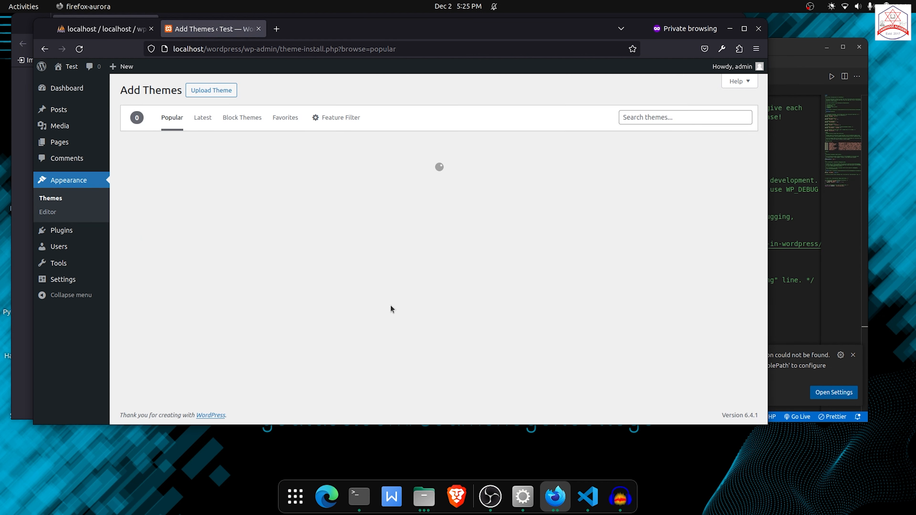
{"action": "scroll", "coordinate": [257, 285], "scroll_direction": "down", "scroll_amount": 8}
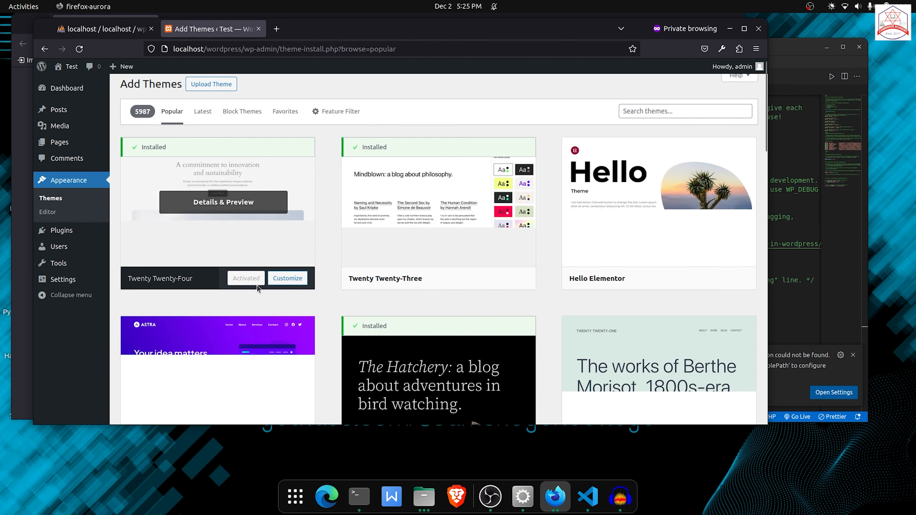
{"action": "left_click", "coordinate": [477, 316]}
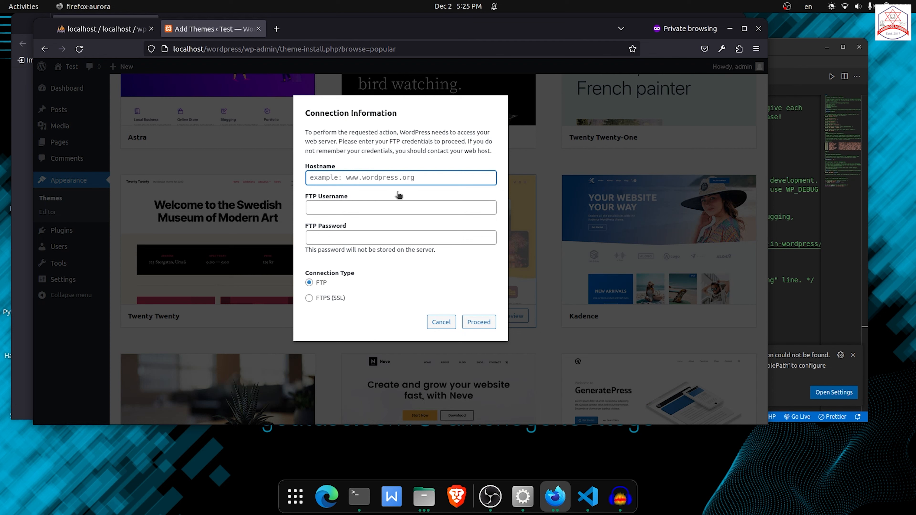
Add define('FS_METHOD','direct'); at the end of wp-config.php and save the file.
{"action": "left_click", "coordinate": [772, 135]}
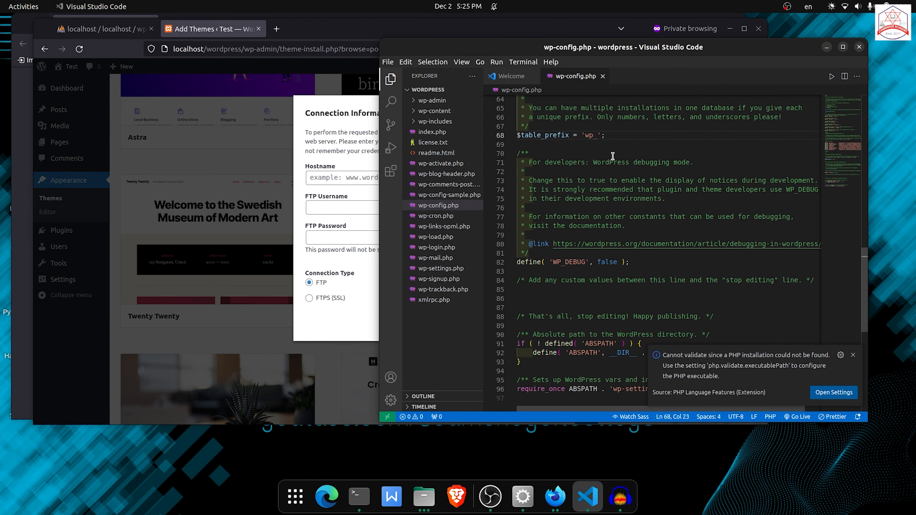
{"action": "scroll", "coordinate": [618, 174], "scroll_direction": "down", "scroll_amount": 5}
{"action": "left_click", "coordinate": [710, 201]}
{"action": "key", "text": "Return"}
{"action": "type", "text": "d"}
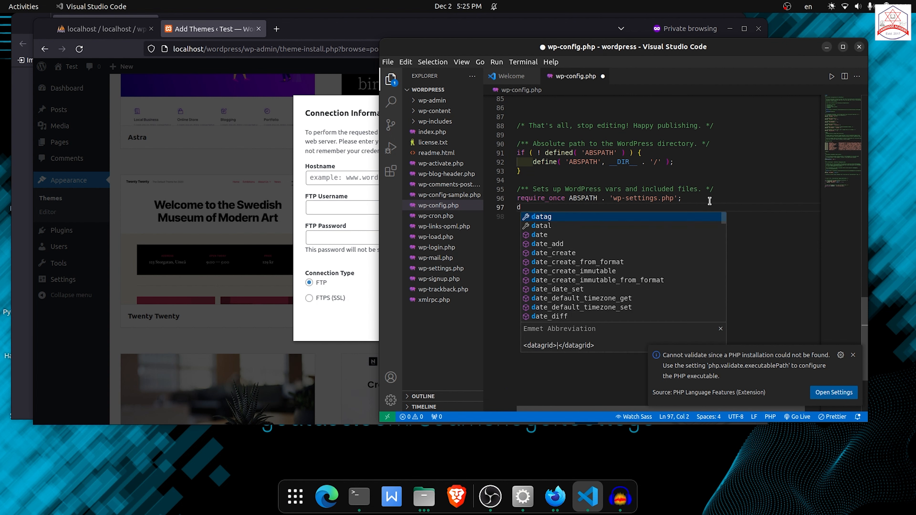
{"action": "type", "text": "efine('FS"}
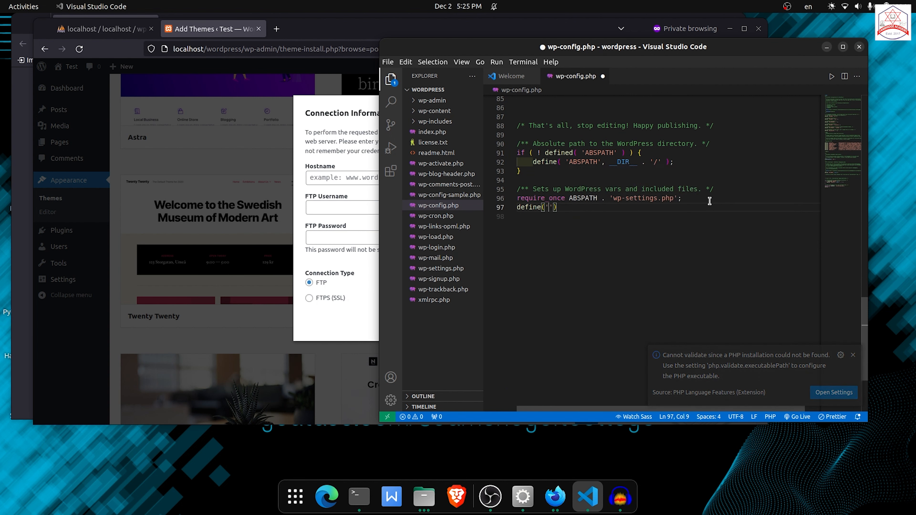
{"action": "type", "text": "_METHOD'"}
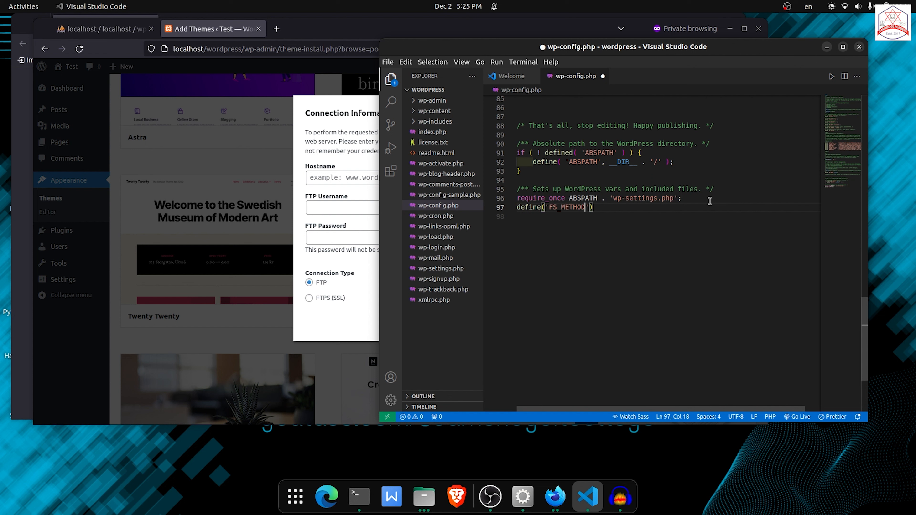
{"action": "type", "text": ",'direct');"}
{"action": "left_click_drag", "start_coordinate": [634, 207], "coordinate": [515, 208]}
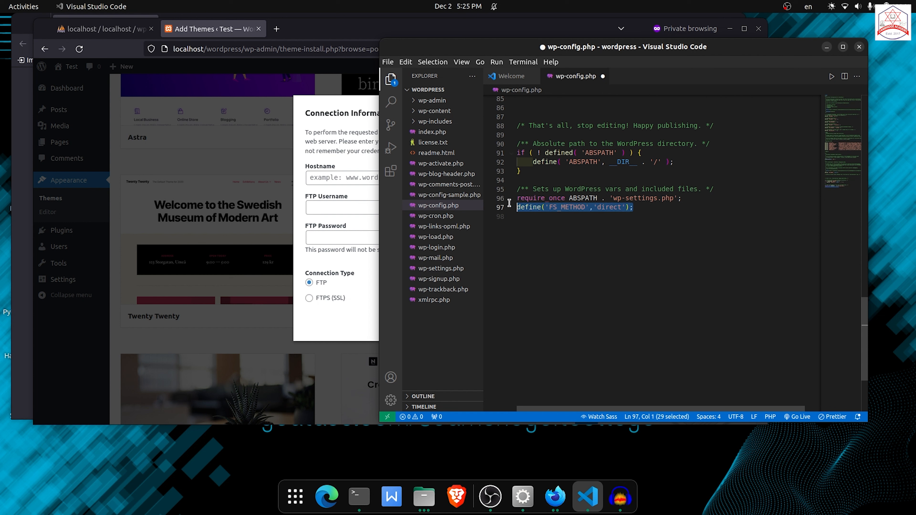
{"action": "key", "text": "ctrl+s"}
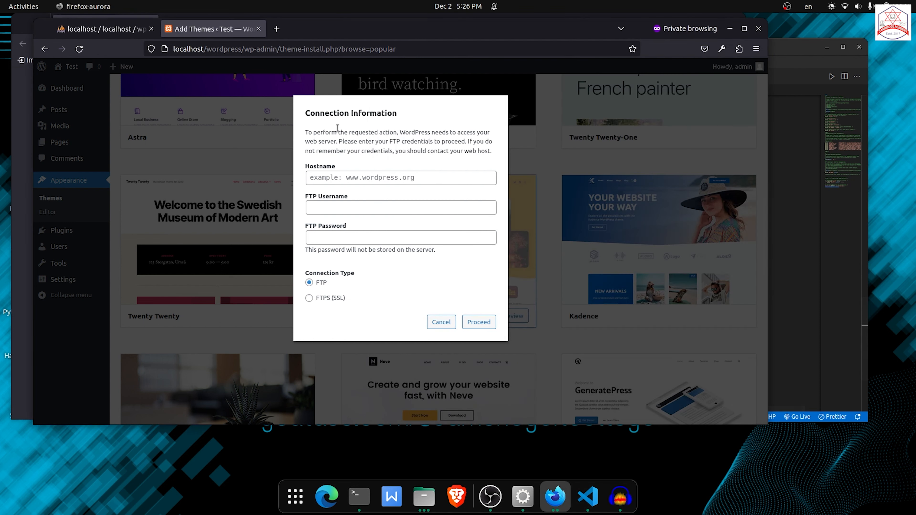
Cancel the FTP connection dialog and reload the Add Themes page.
{"action": "left_click", "coordinate": [379, 163]}
{"action": "left_click", "coordinate": [442, 322]}
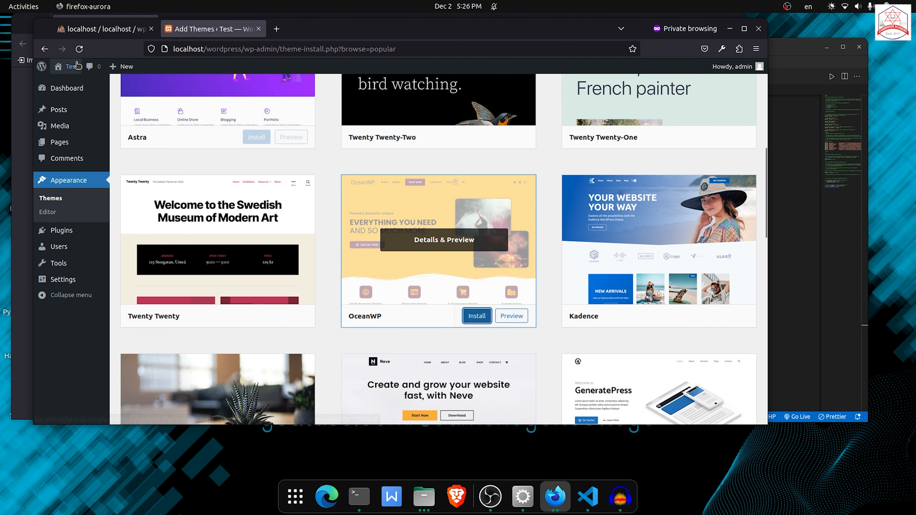
{"action": "left_click", "coordinate": [80, 49]}
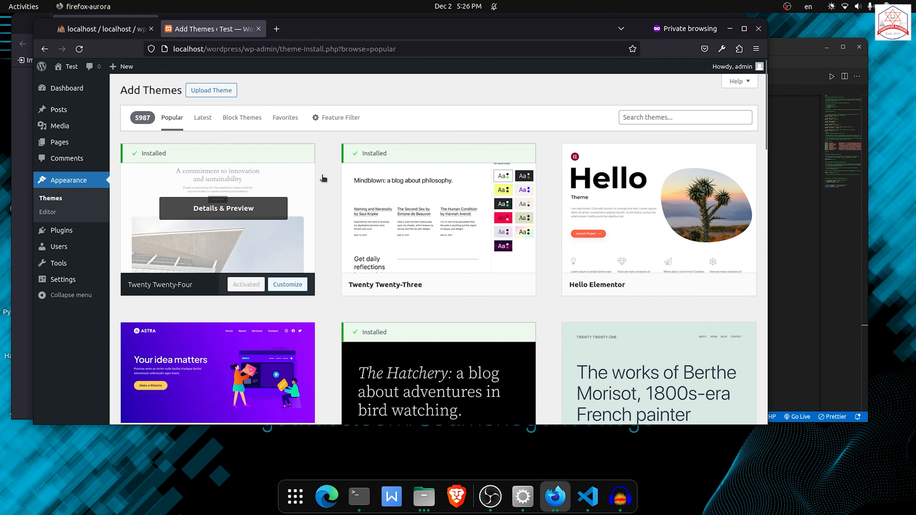
{"action": "scroll", "coordinate": [438, 252], "scroll_direction": "down", "scroll_amount": 8}
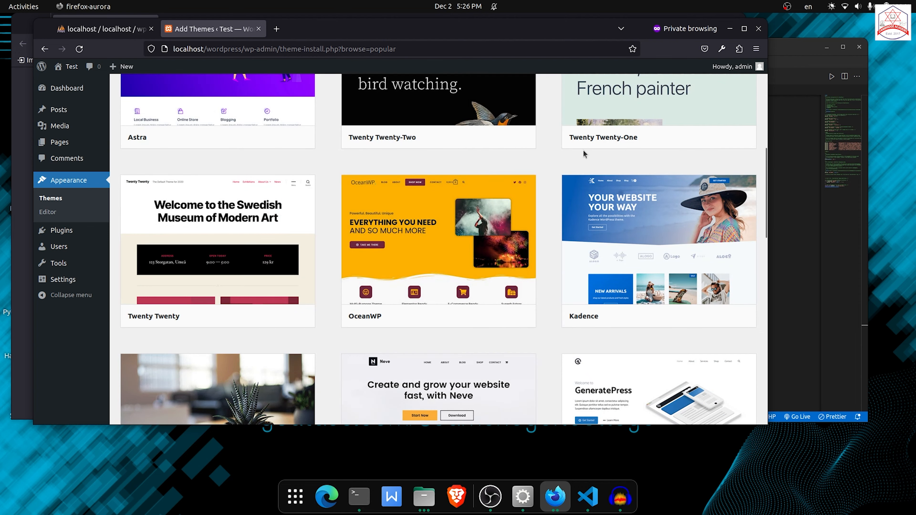
{"action": "scroll", "coordinate": [584, 153], "scroll_direction": "up", "scroll_amount": 8}
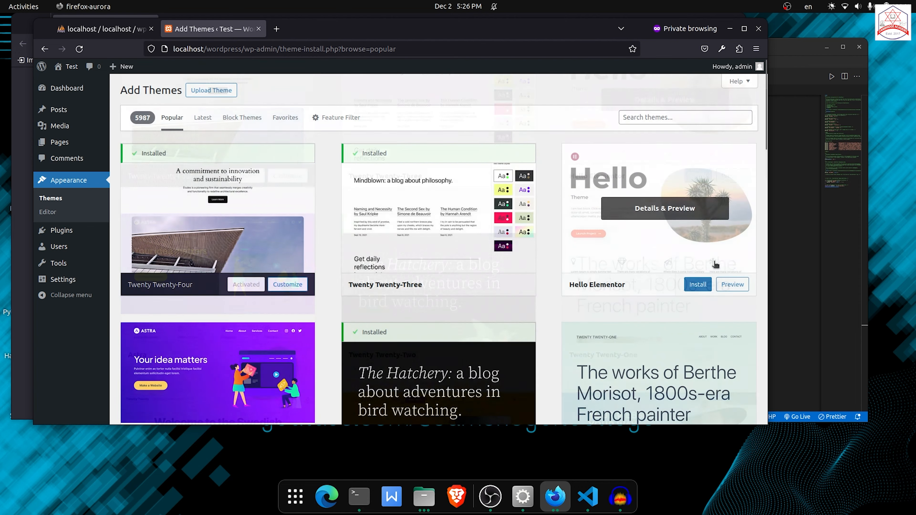
Try to install the Hello Elementor theme.
{"action": "left_click", "coordinate": [698, 287]}
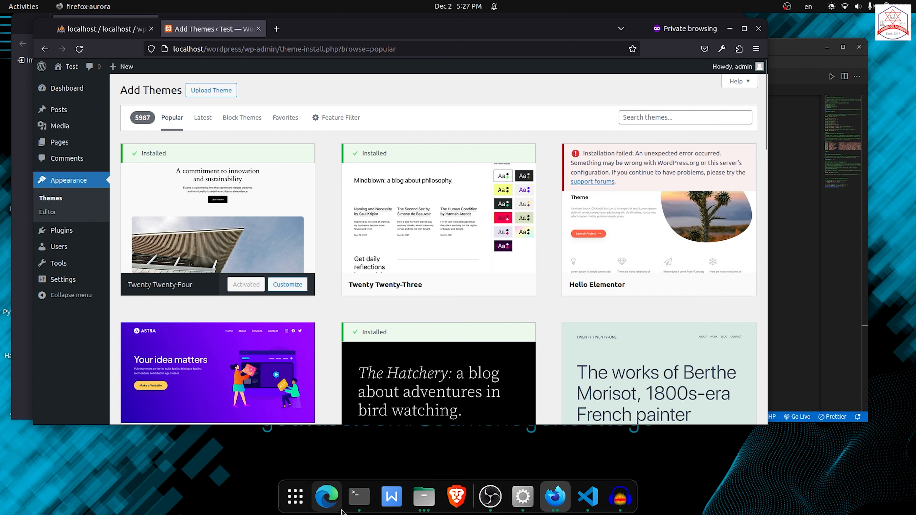
Open a new terminal tab, change into the htdocs/wordpress folder under /opt/lampp, and print the working directory.
{"action": "left_click", "coordinate": [359, 497]}
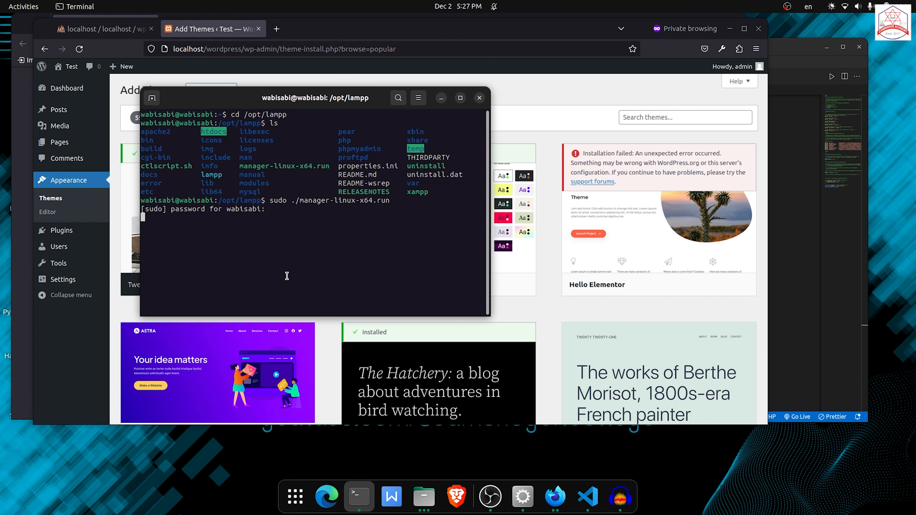
{"action": "left_click", "coordinate": [152, 98]}
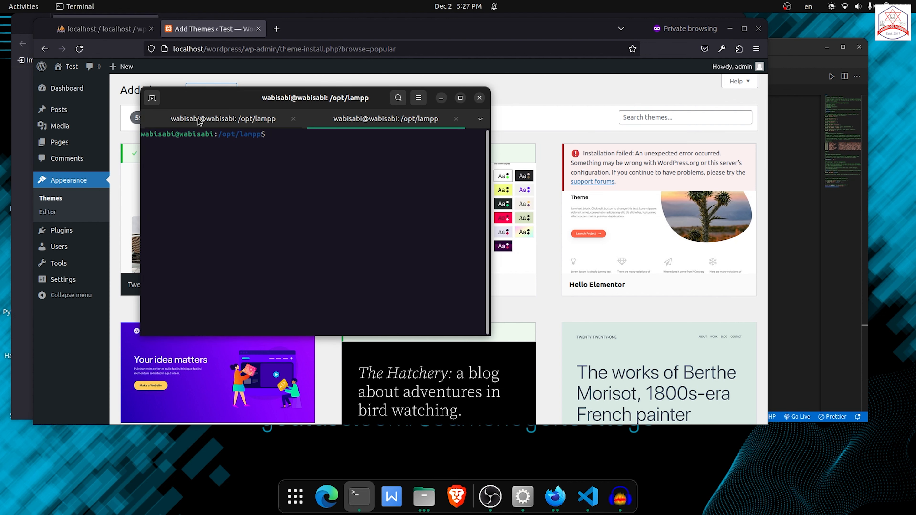
{"action": "type", "text": "cd htdocs/w"}
{"action": "key", "text": "Tab"}
{"action": "key", "text": "Return"}
{"action": "type", "text": "pwd"}
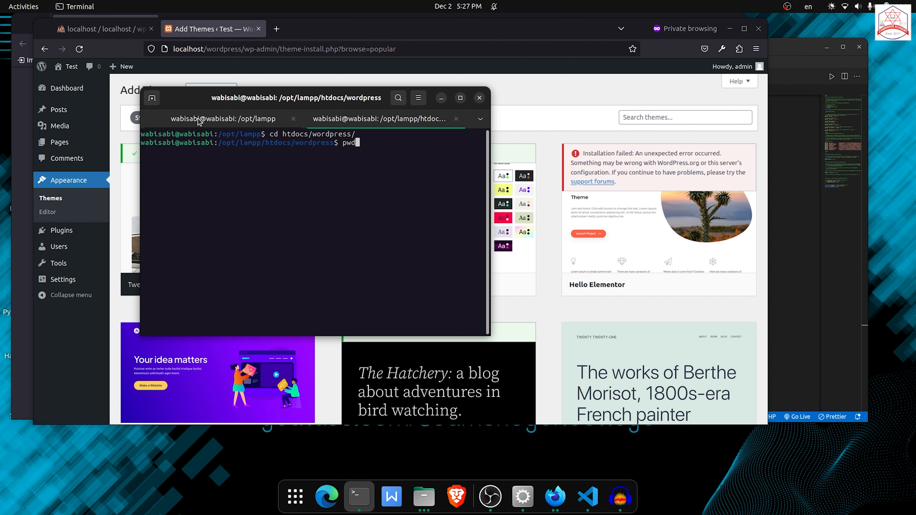
{"action": "key", "text": "Return"}
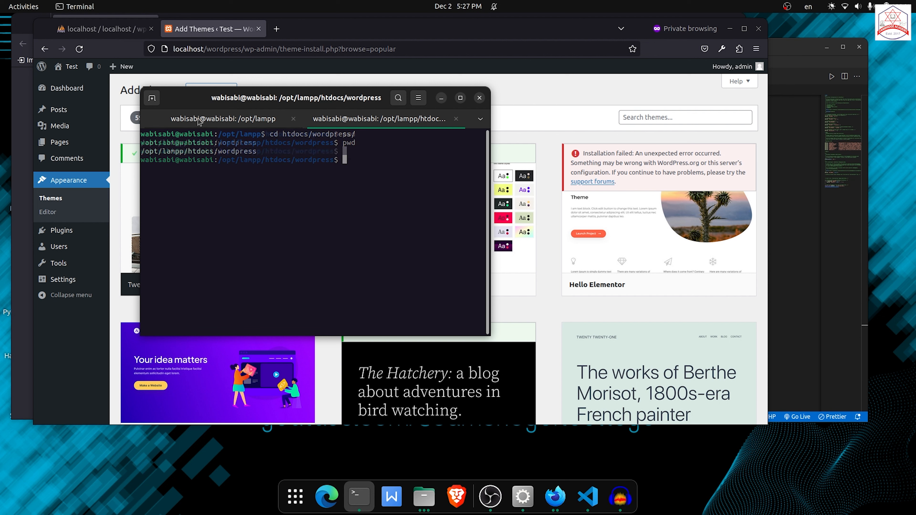
Set permissions 777 on everything in /opt/lampp/htdocs/wordpress with find -exec chmod 777 {} \;.
{"action": "type", "text": "find"}
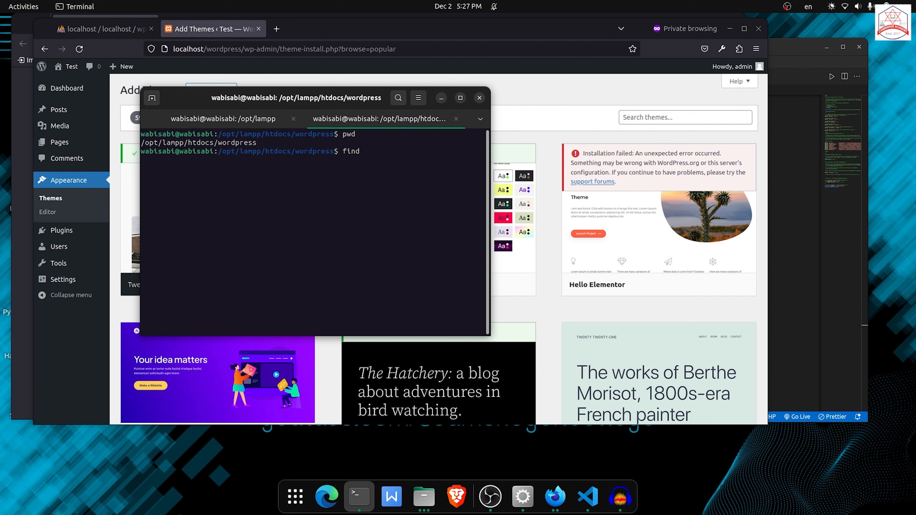
{"action": "left_click_drag", "start_coordinate": [271, 145], "coordinate": [143, 143]}
{"action": "key", "text": "ctrl+c"}
{"action": "left_click", "coordinate": [409, 177]}
{"action": "key", "text": "ctrl+shift+v"}
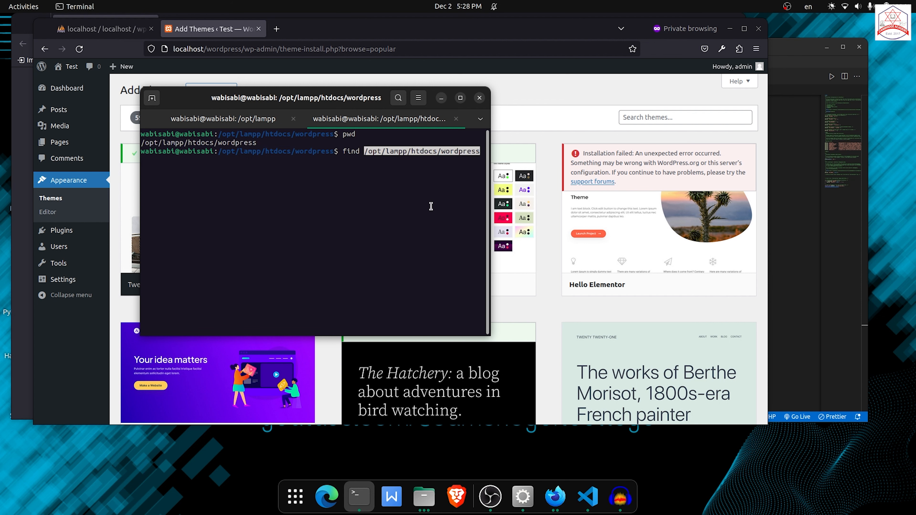
{"action": "key", "text": "BackSpace"}
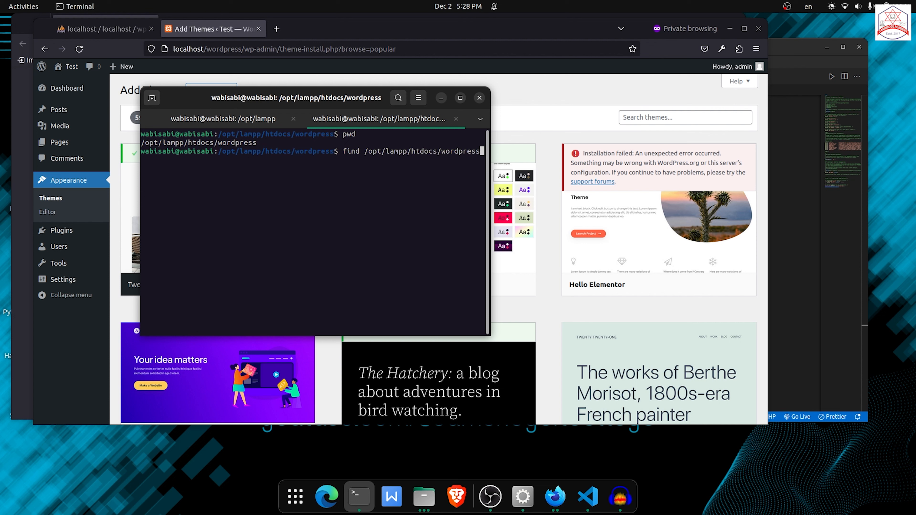
{"action": "type", "text": "-"}
{"action": "type", "text": "exec"}
{"action": "type", "text": " ch"}
{"action": "type", "text": "chmod "}
{"action": "type", "text": "777 {"}
{"action": "type", "text": "}"}
{"action": "type", "text": " \\;"}
{"action": "key", "text": "Return"}
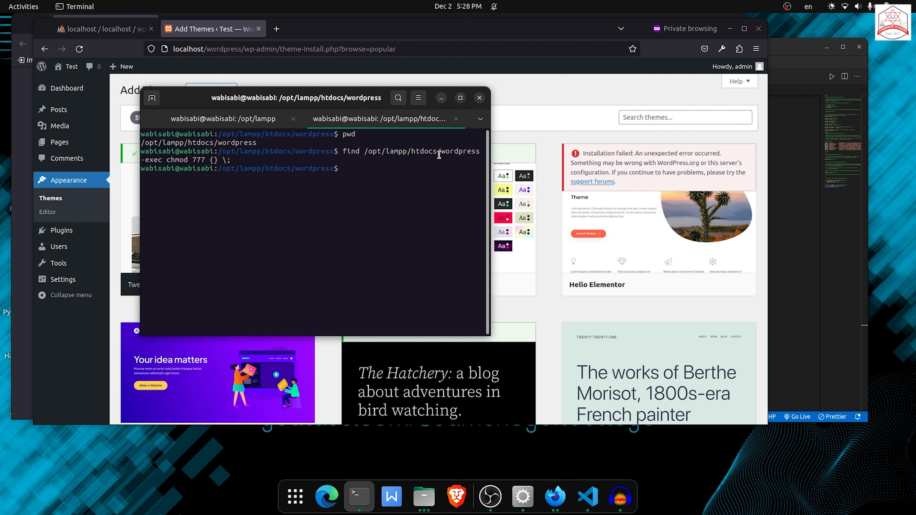
Install the Hello Elementor theme again and activate it.
{"action": "left_click", "coordinate": [551, 95]}
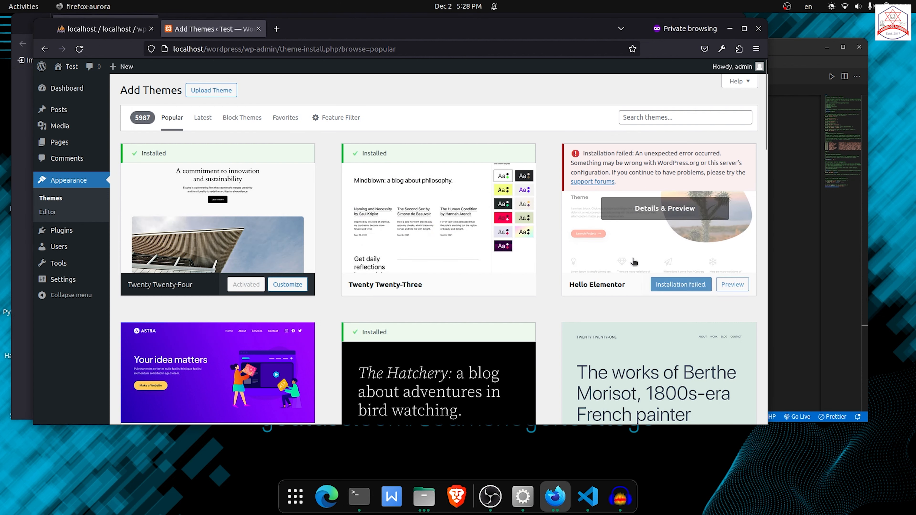
{"action": "left_click", "coordinate": [680, 284]}
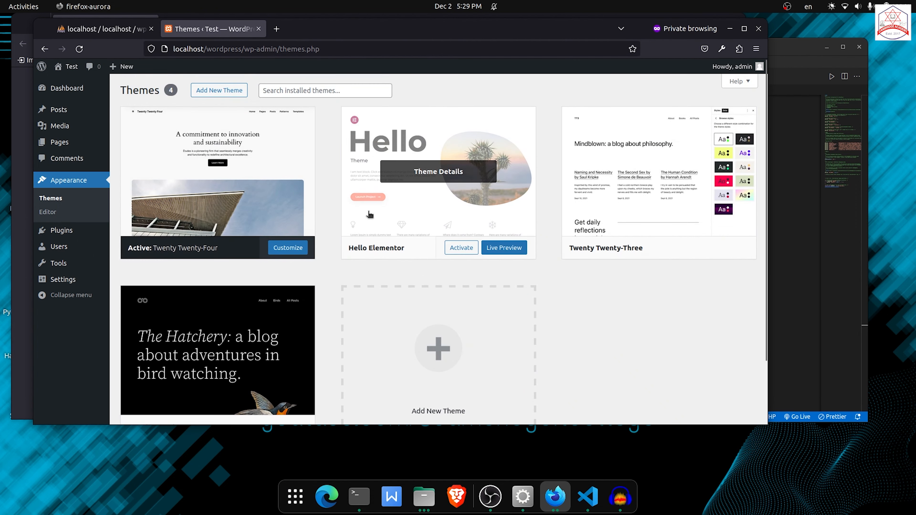
{"action": "left_click", "coordinate": [465, 248]}
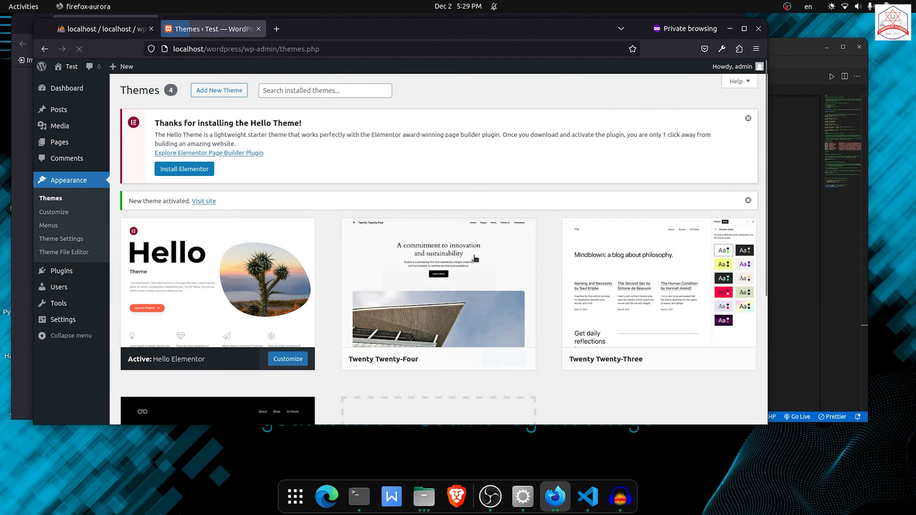
Open localhost/wordpress in a new browser tab to view the site.
{"action": "left_click", "coordinate": [277, 29]}
{"action": "type", "text": "localhost/wor"}
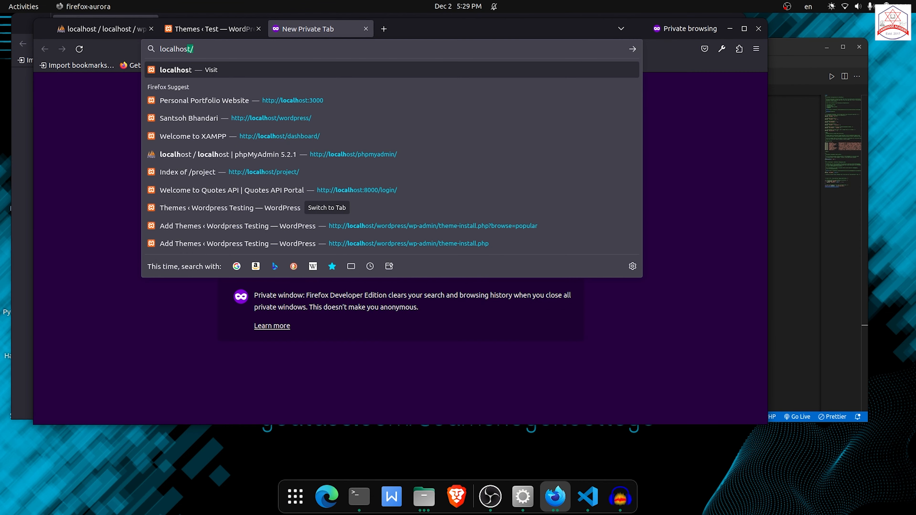
{"action": "type", "text": "dpress/"}
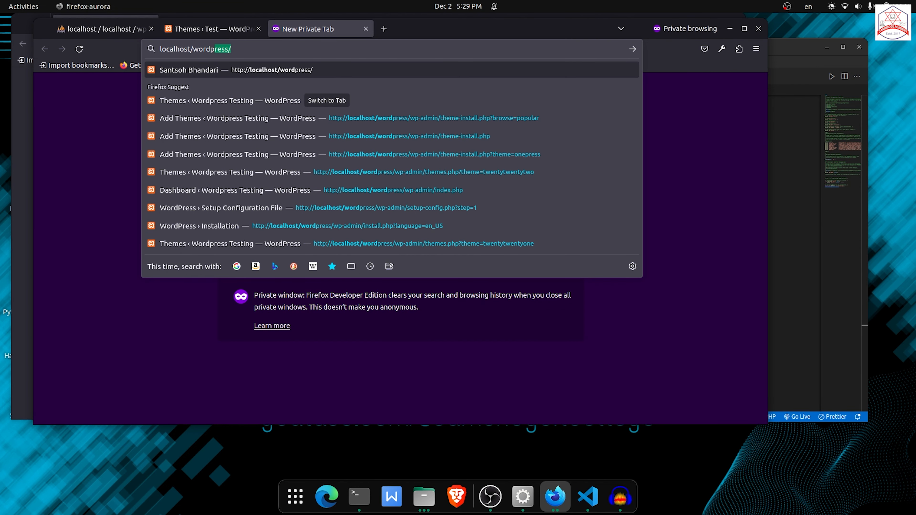
{"action": "key", "text": "Return"}
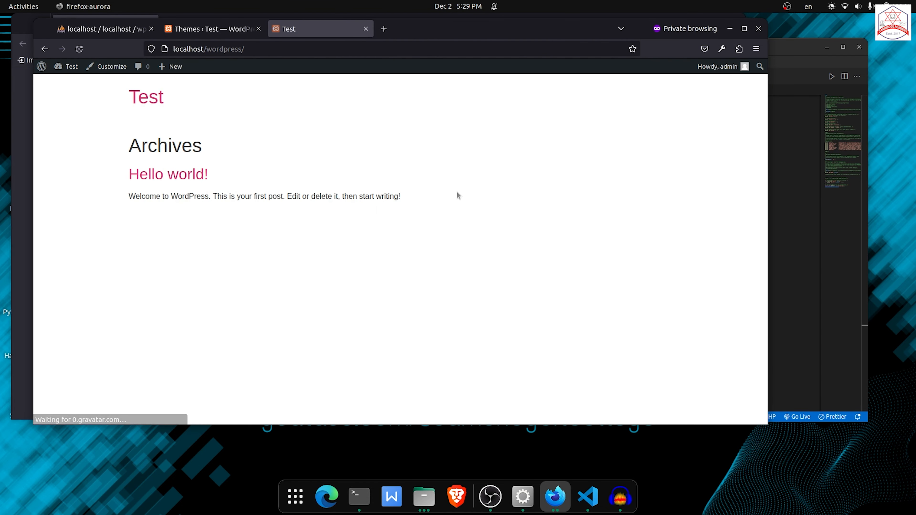